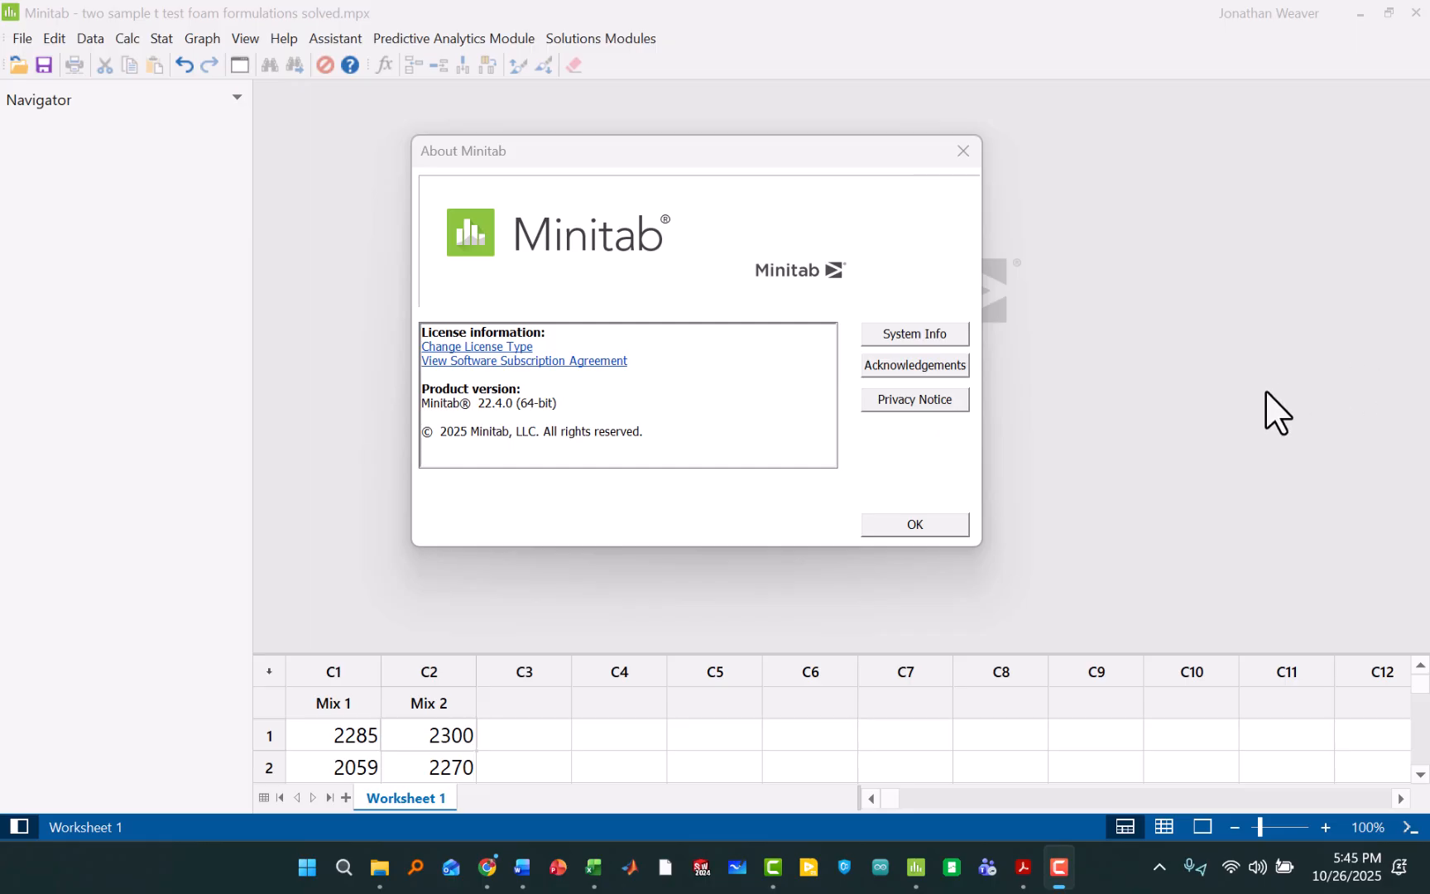
Step: Set up a multiple probability plot with Mix 1 and Mix 2 as the graph variables
left_click(920, 521)
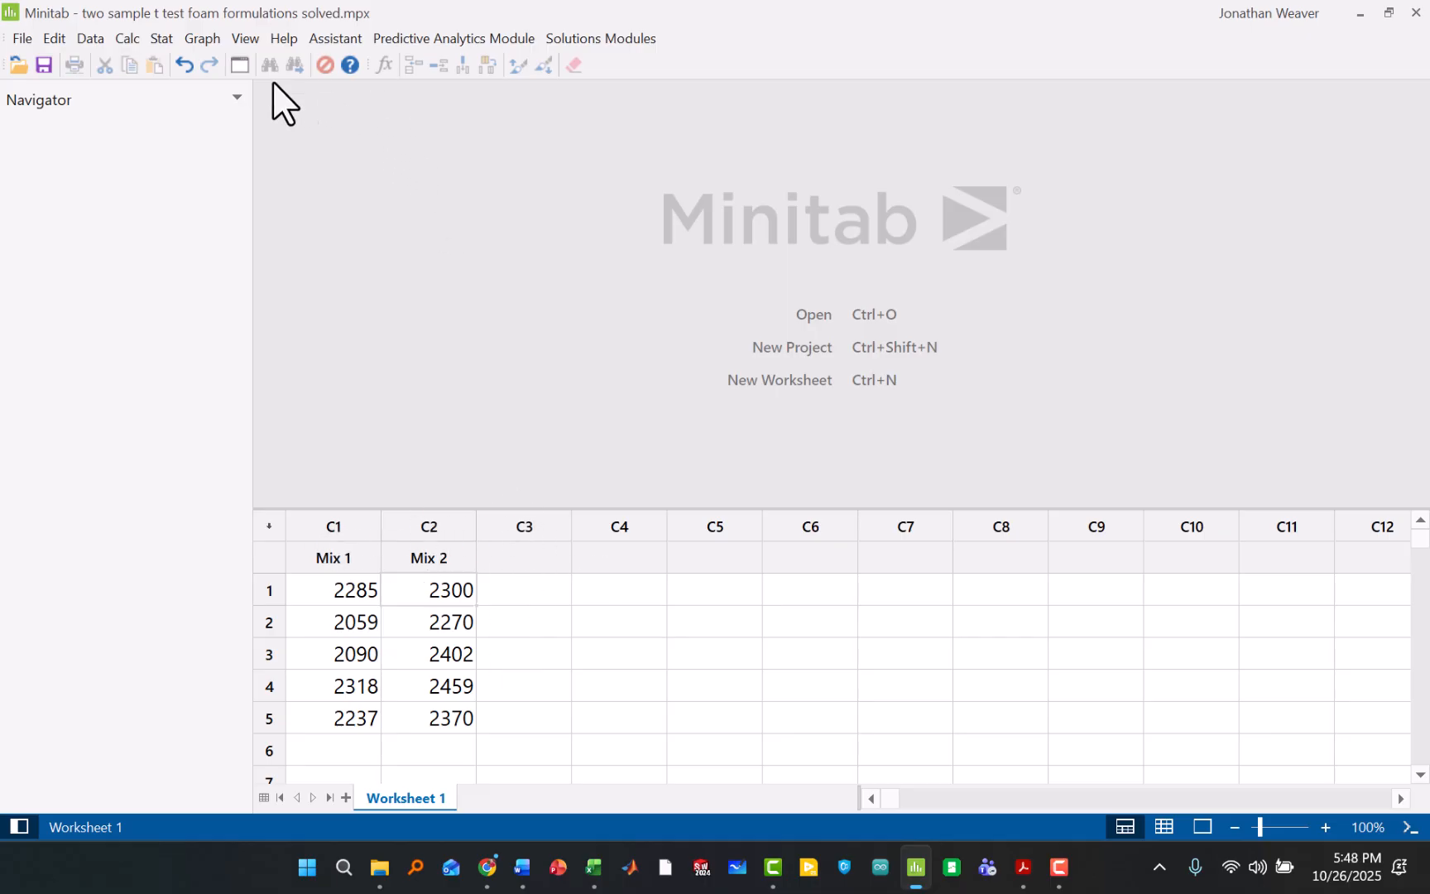
left_click(203, 39)
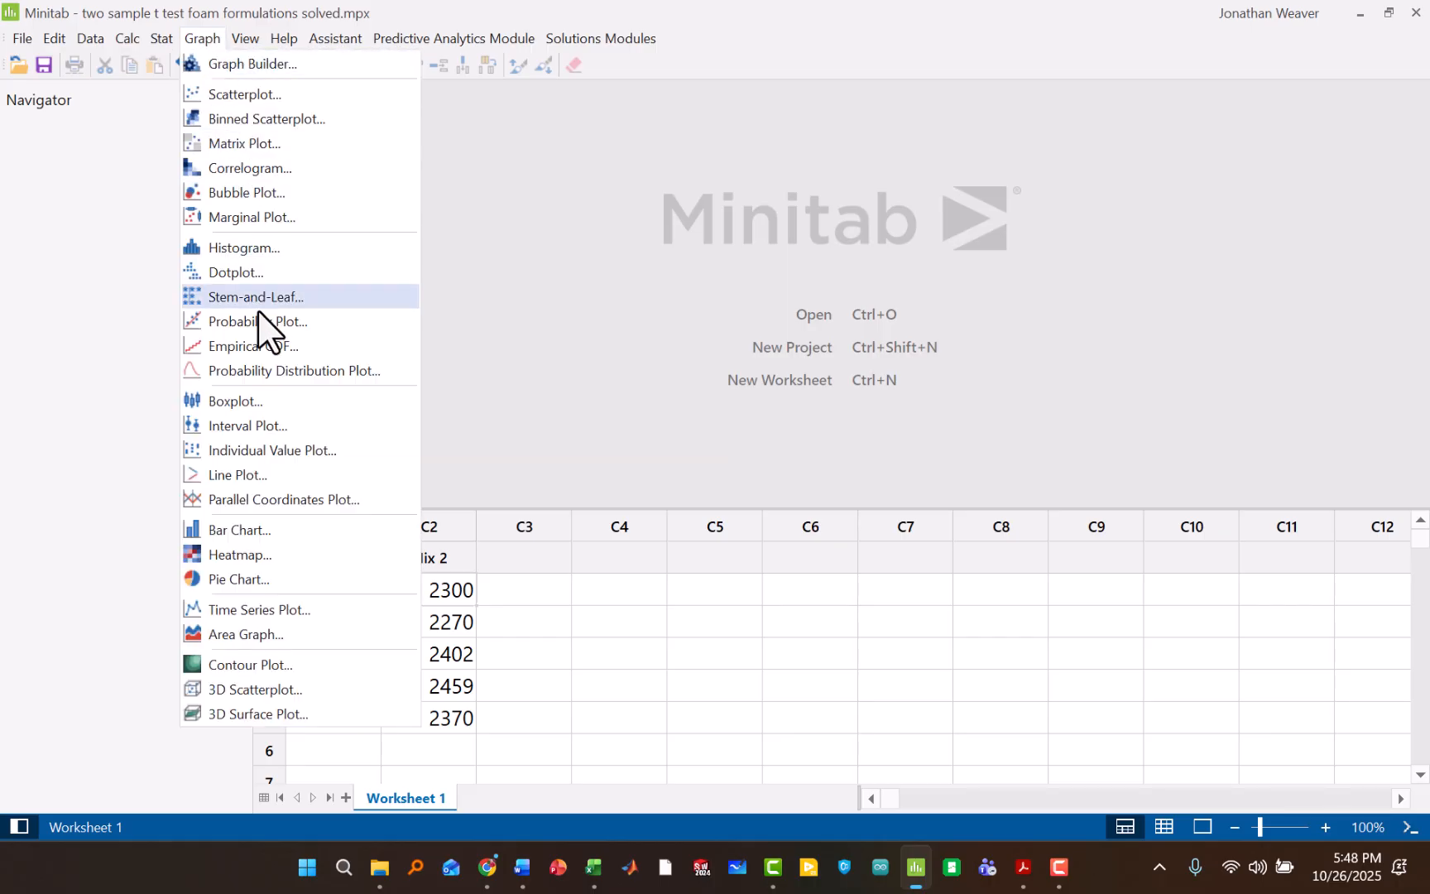
left_click(268, 321)
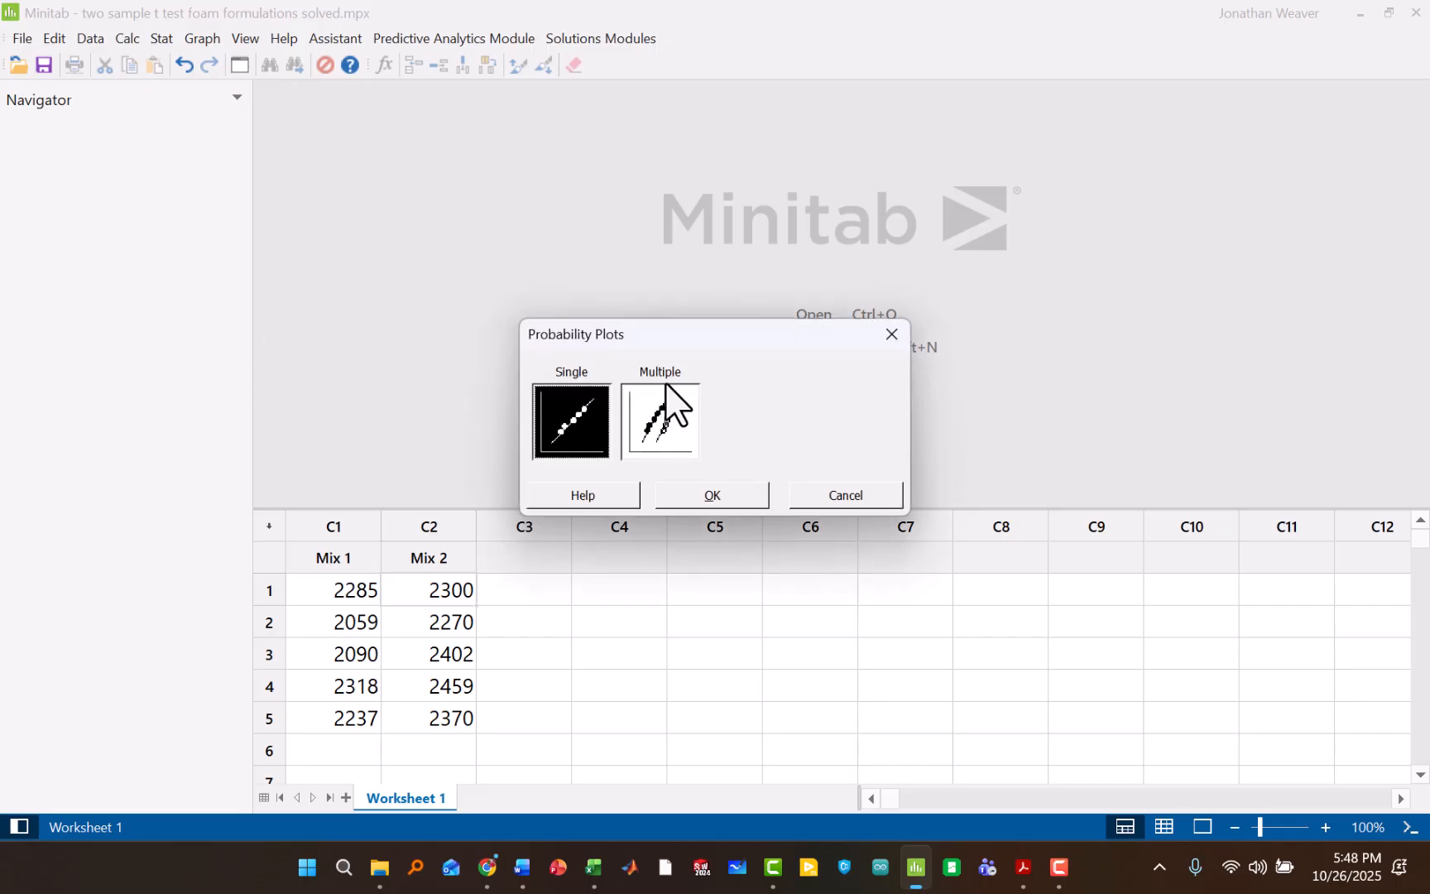
left_click(661, 416)
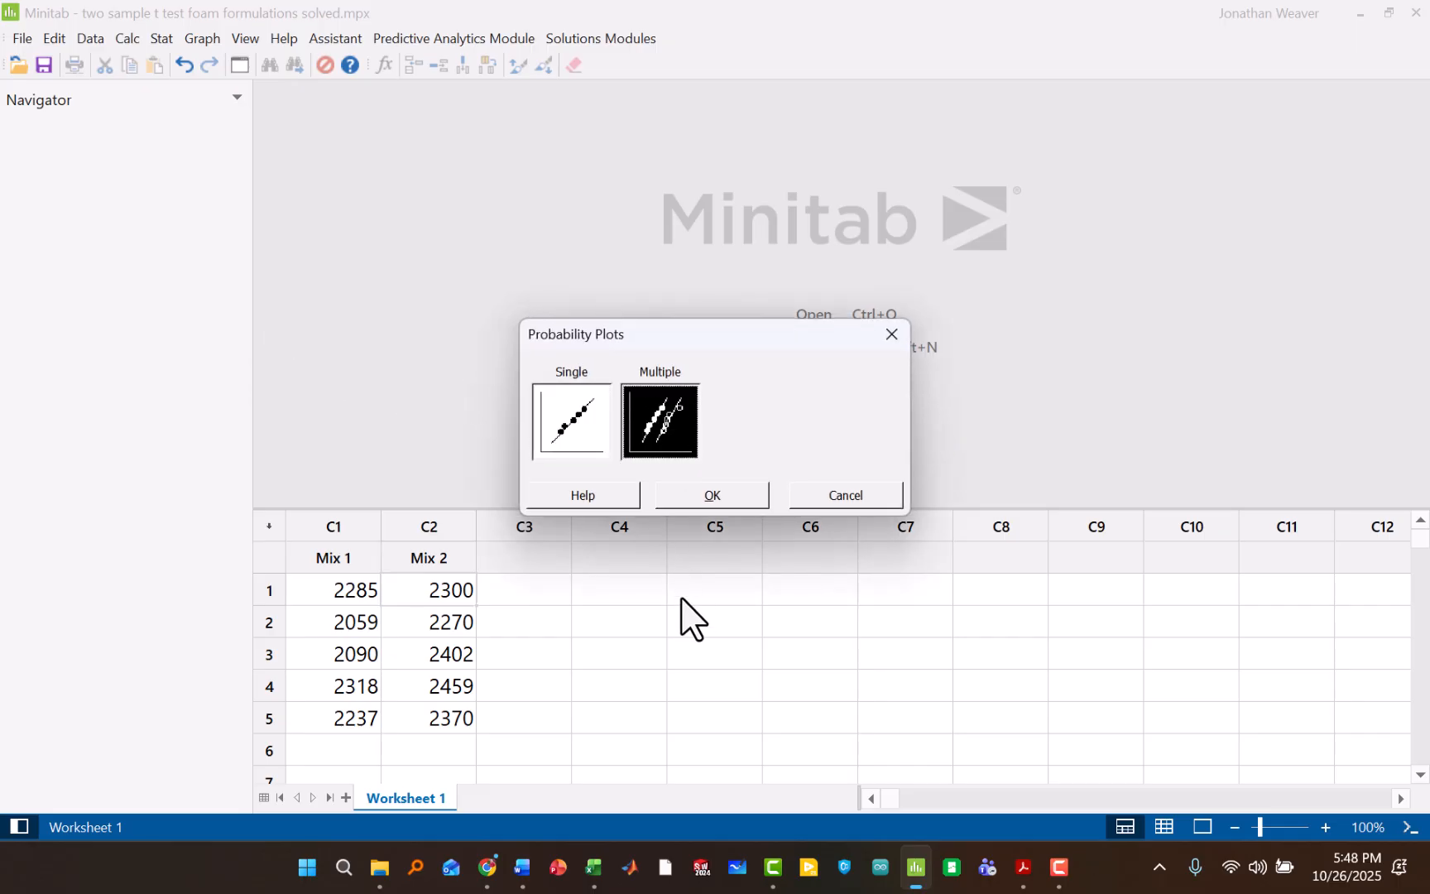
left_click(708, 494)
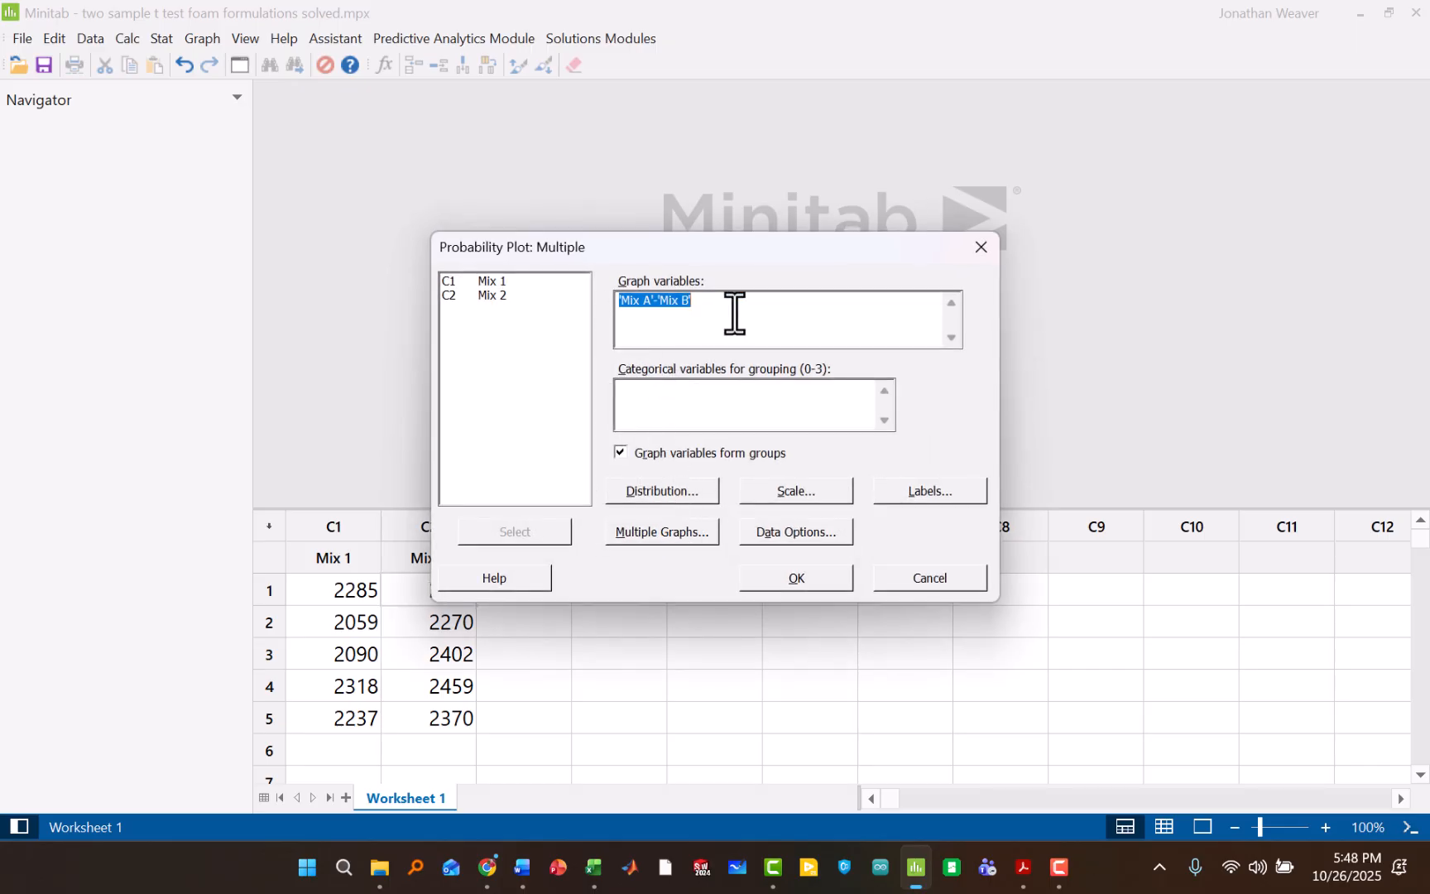
key("Delete")
left_click_drag(477, 279, 485, 300)
left_click(500, 536)
Step: Generate the probability plot with the Normal distribution and enlarge the output area to show the whole graph
left_click(671, 492)
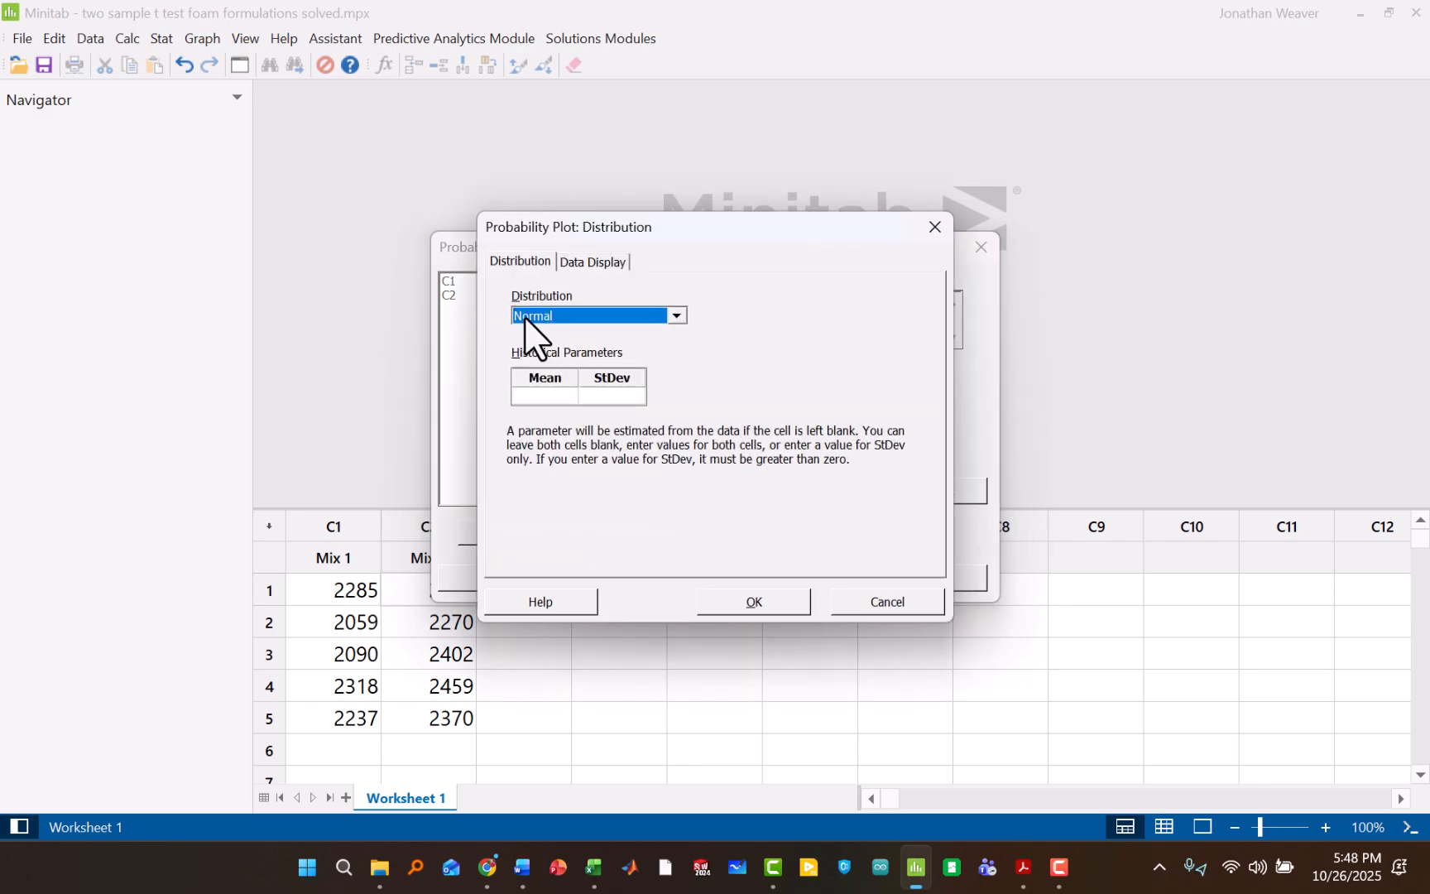
left_click(753, 604)
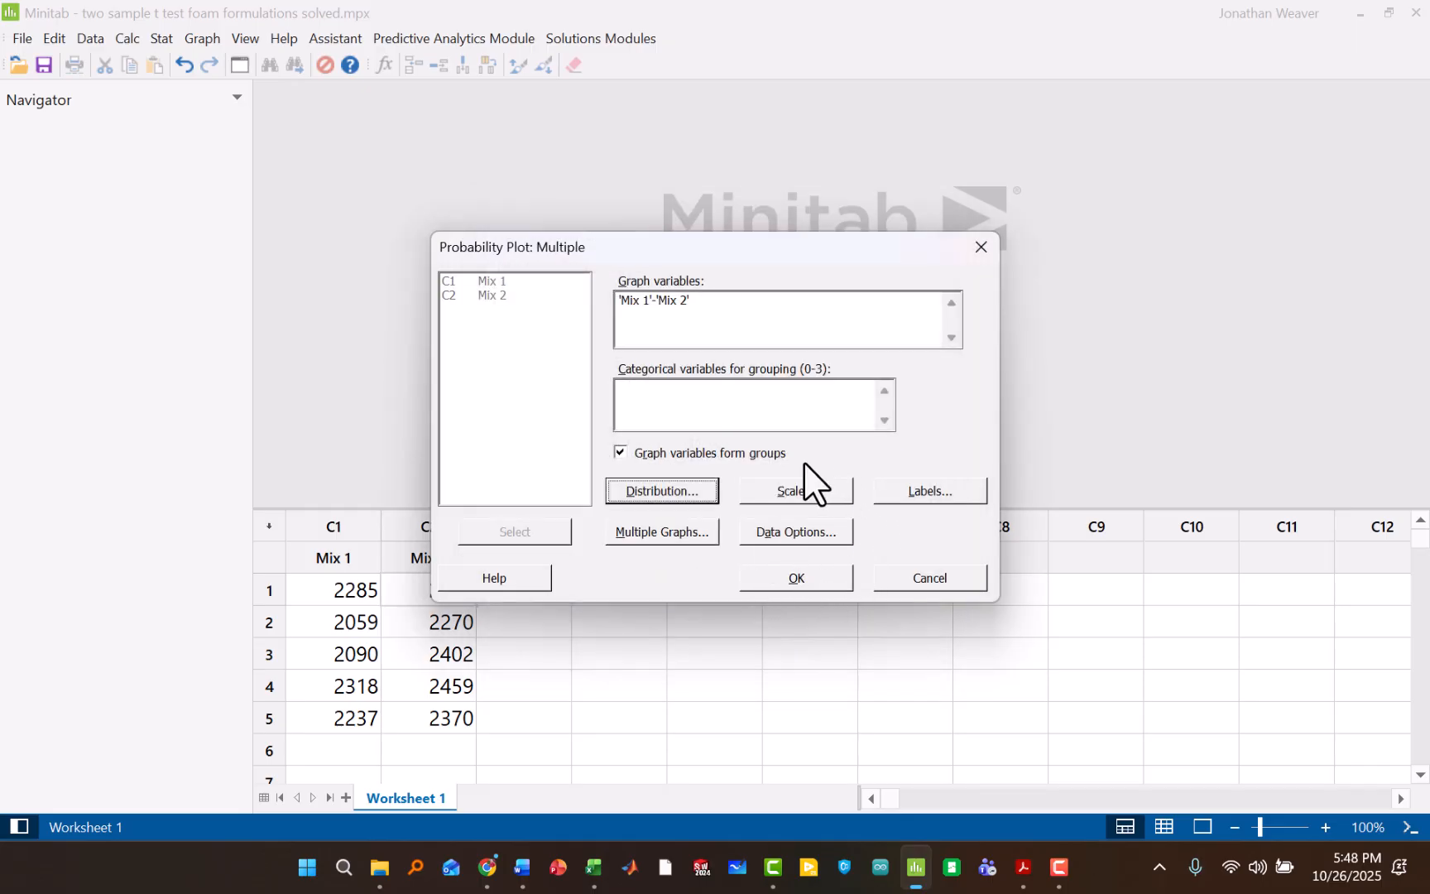
left_click(813, 581)
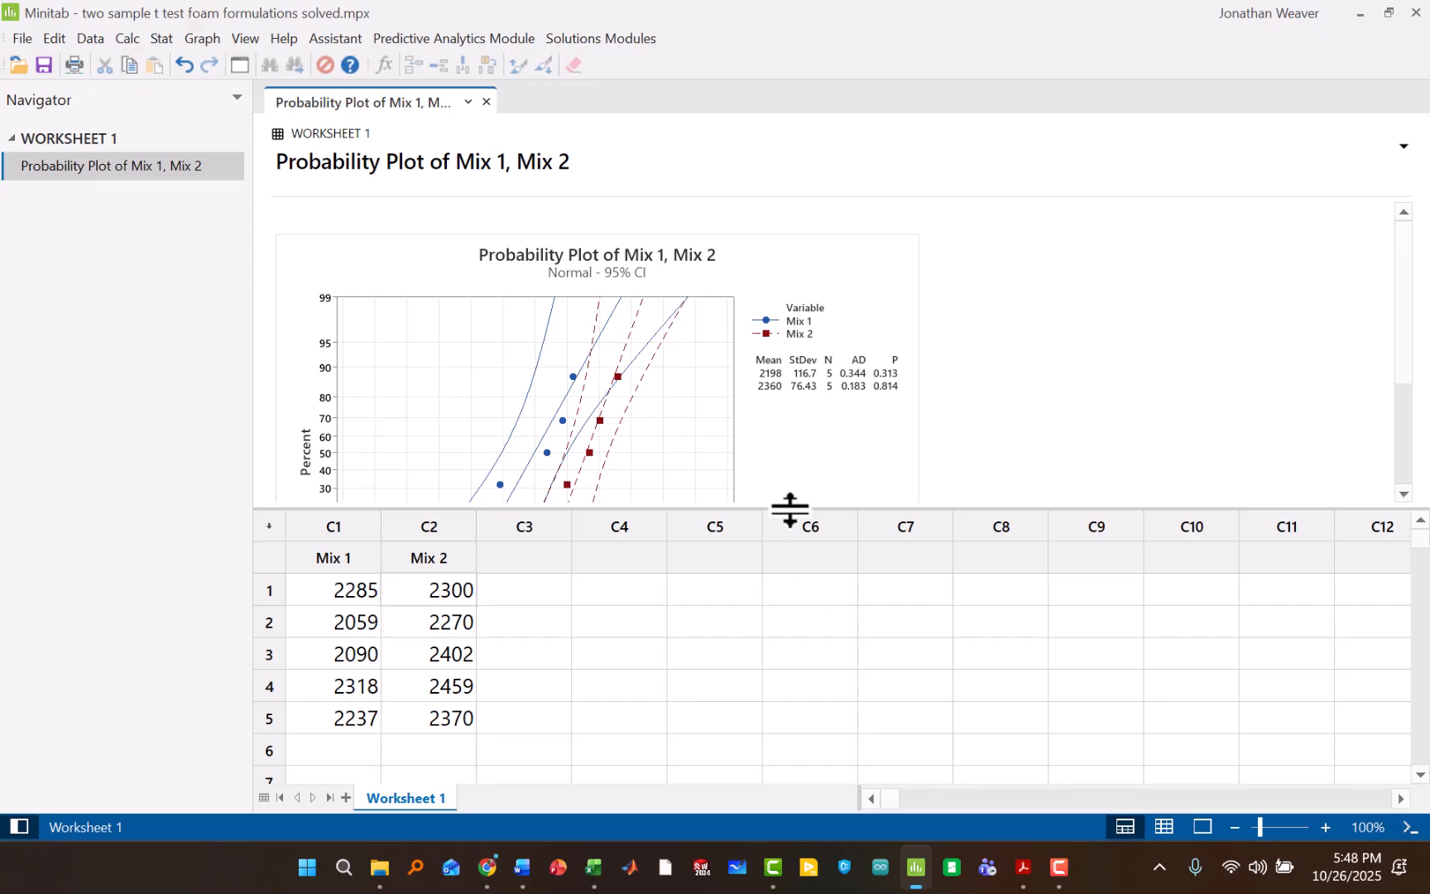
left_click_drag(790, 510, 789, 678)
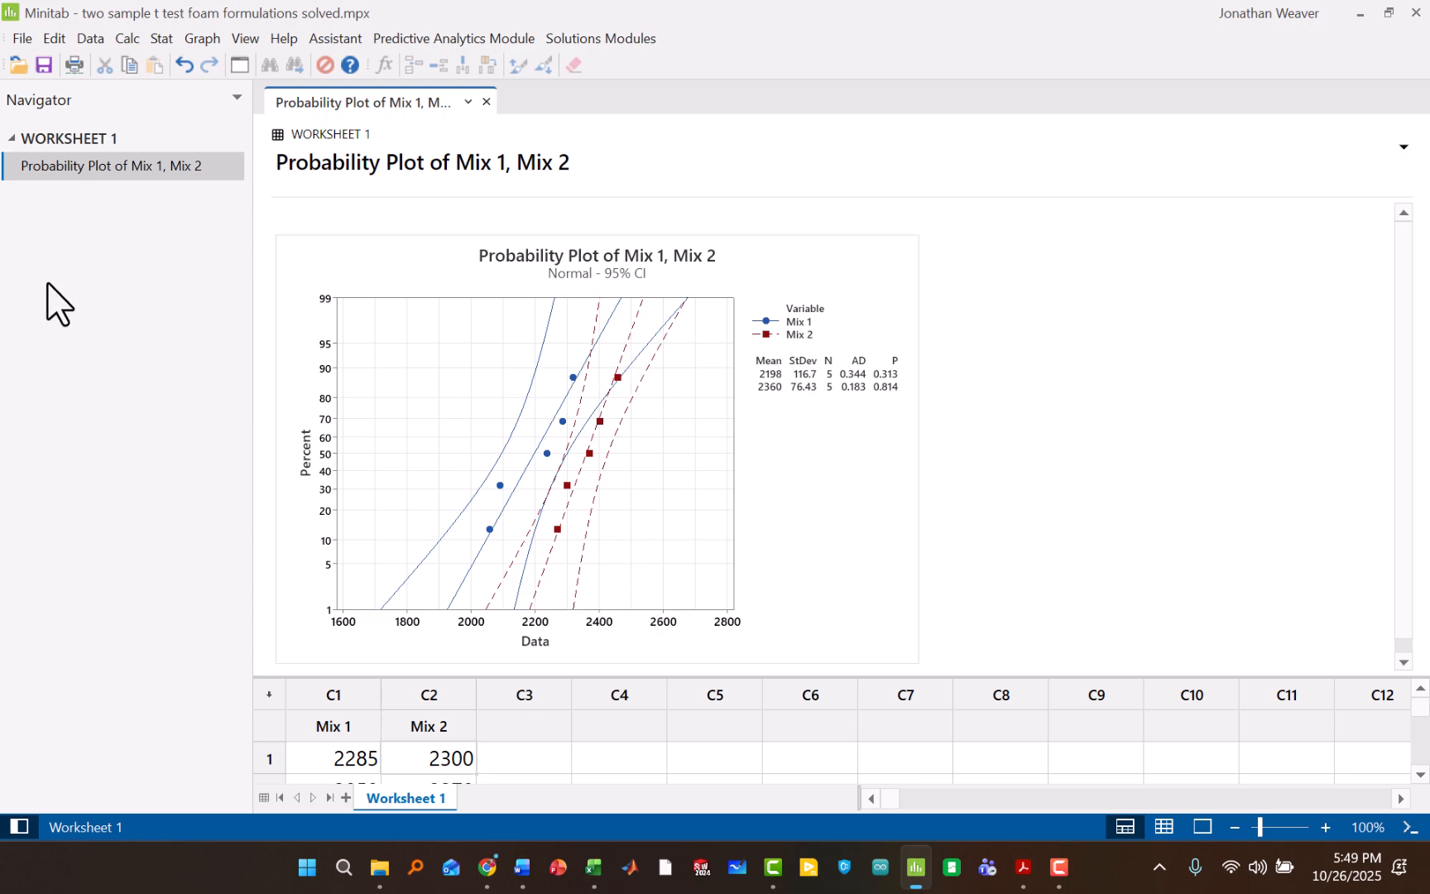
Step: Rename the probability plot output as "NPP of Mix 1 vs Mix 2 showing we can assume equal variances"
double_click(88, 162)
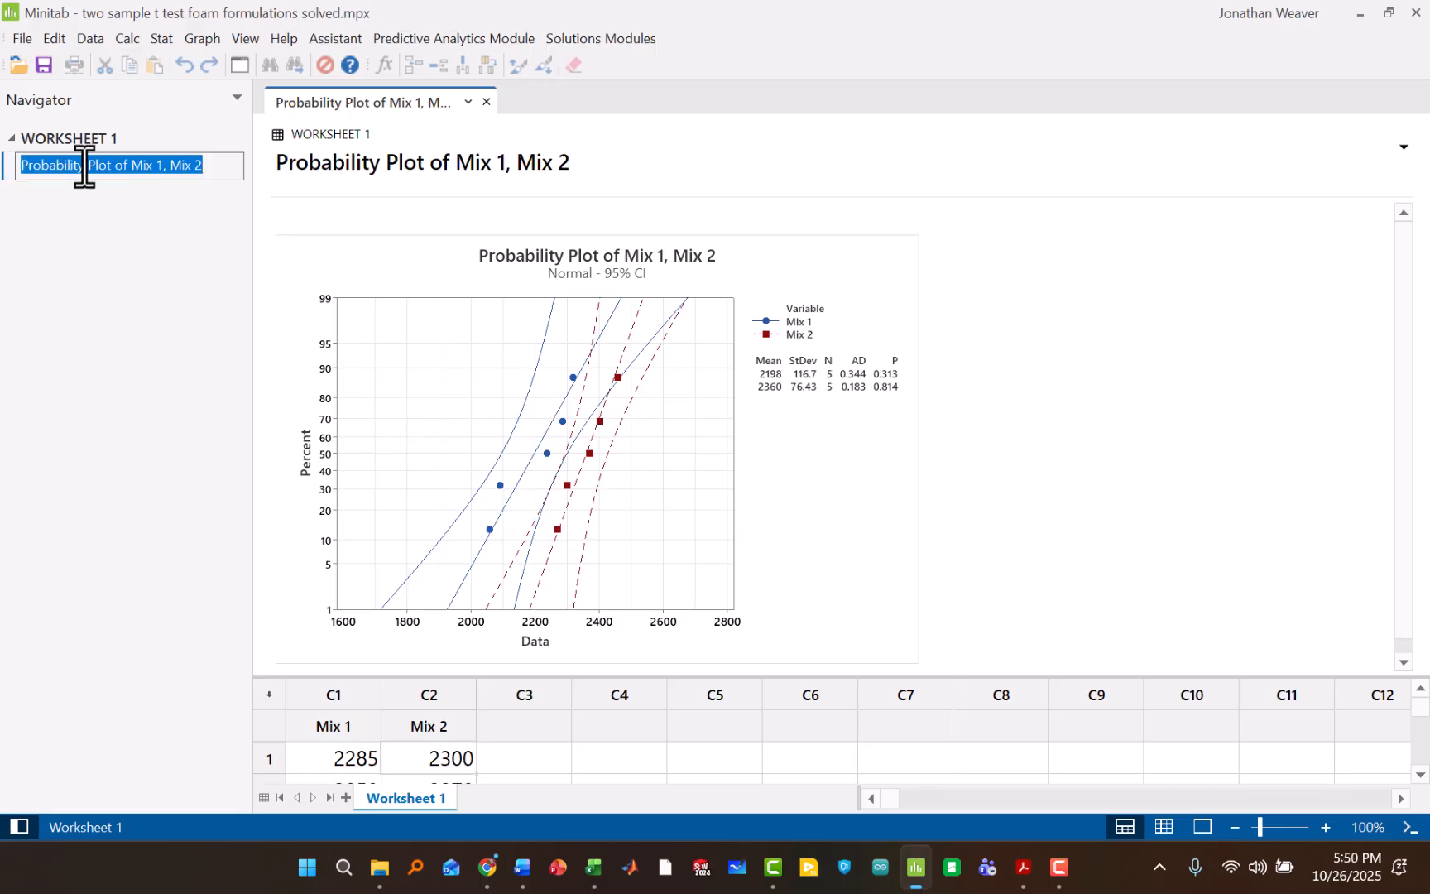
type("NPP ")
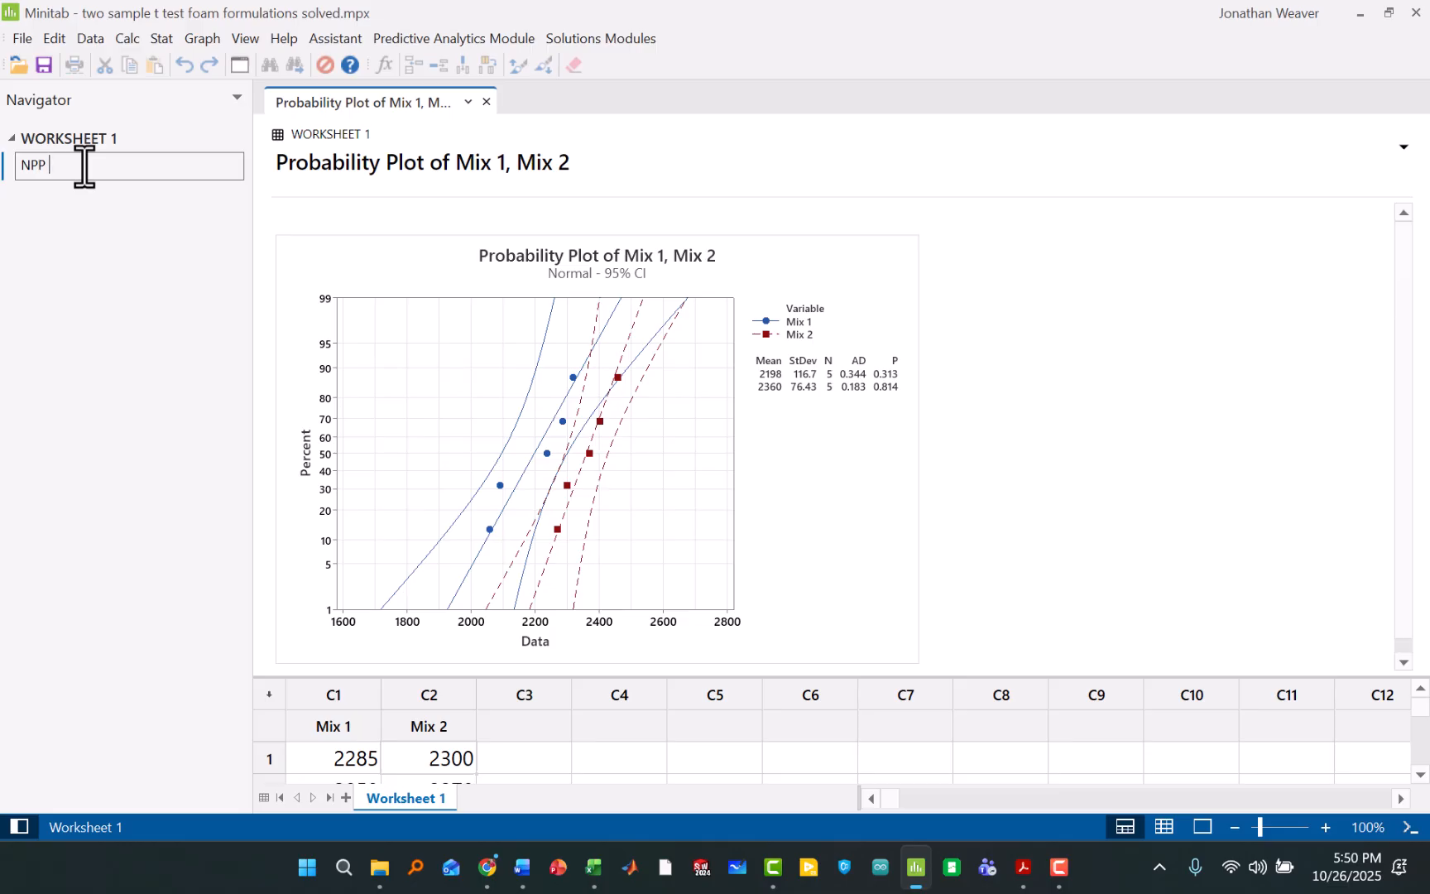
type("of Mix 1 vs")
type(" Mix 2 s")
type("howing we can")
type(" assume")
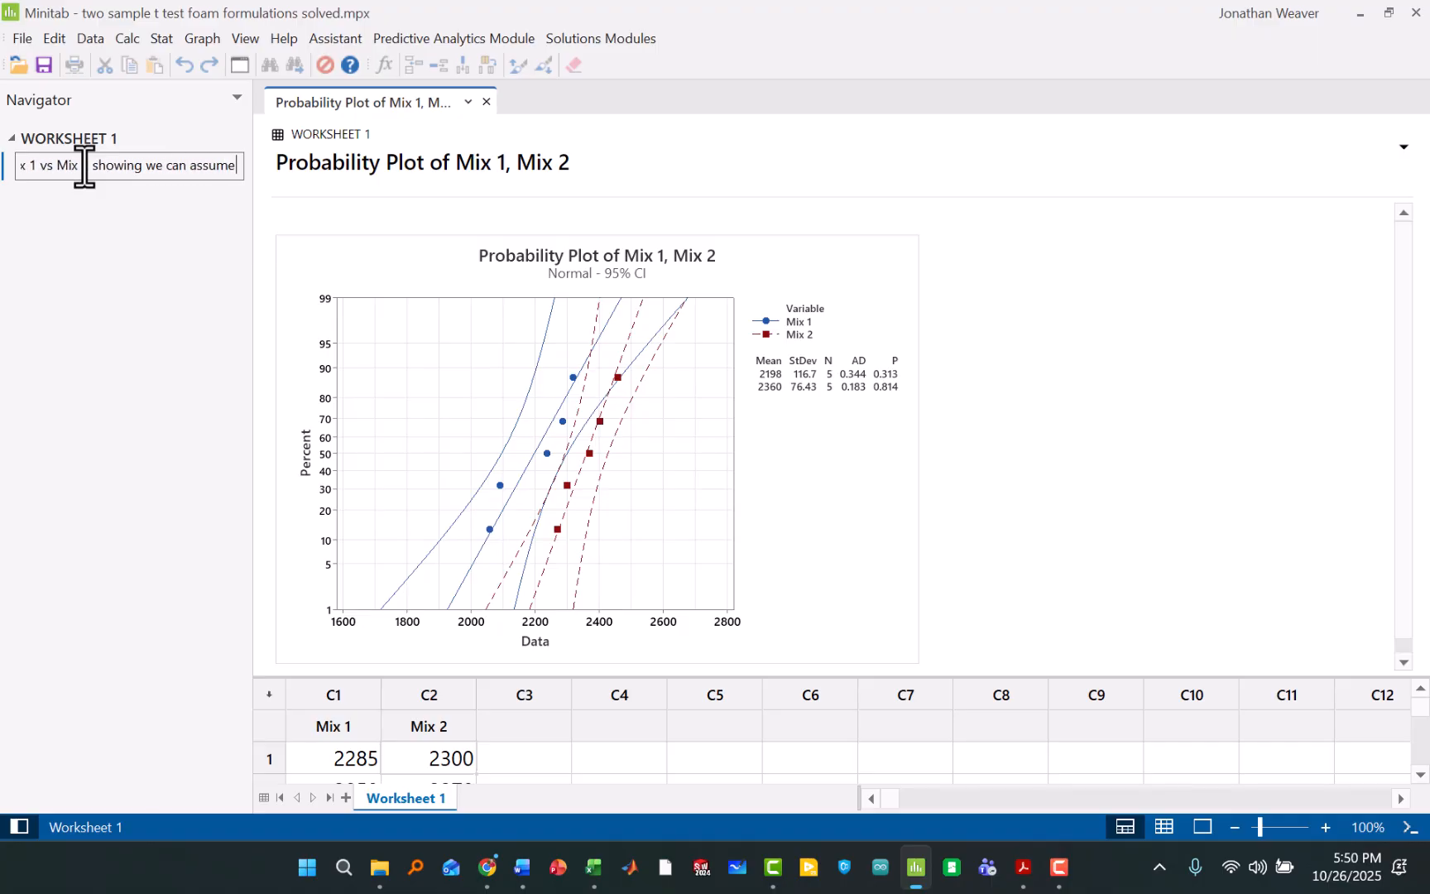
type(" equal variance")
type("s")
key("Return")
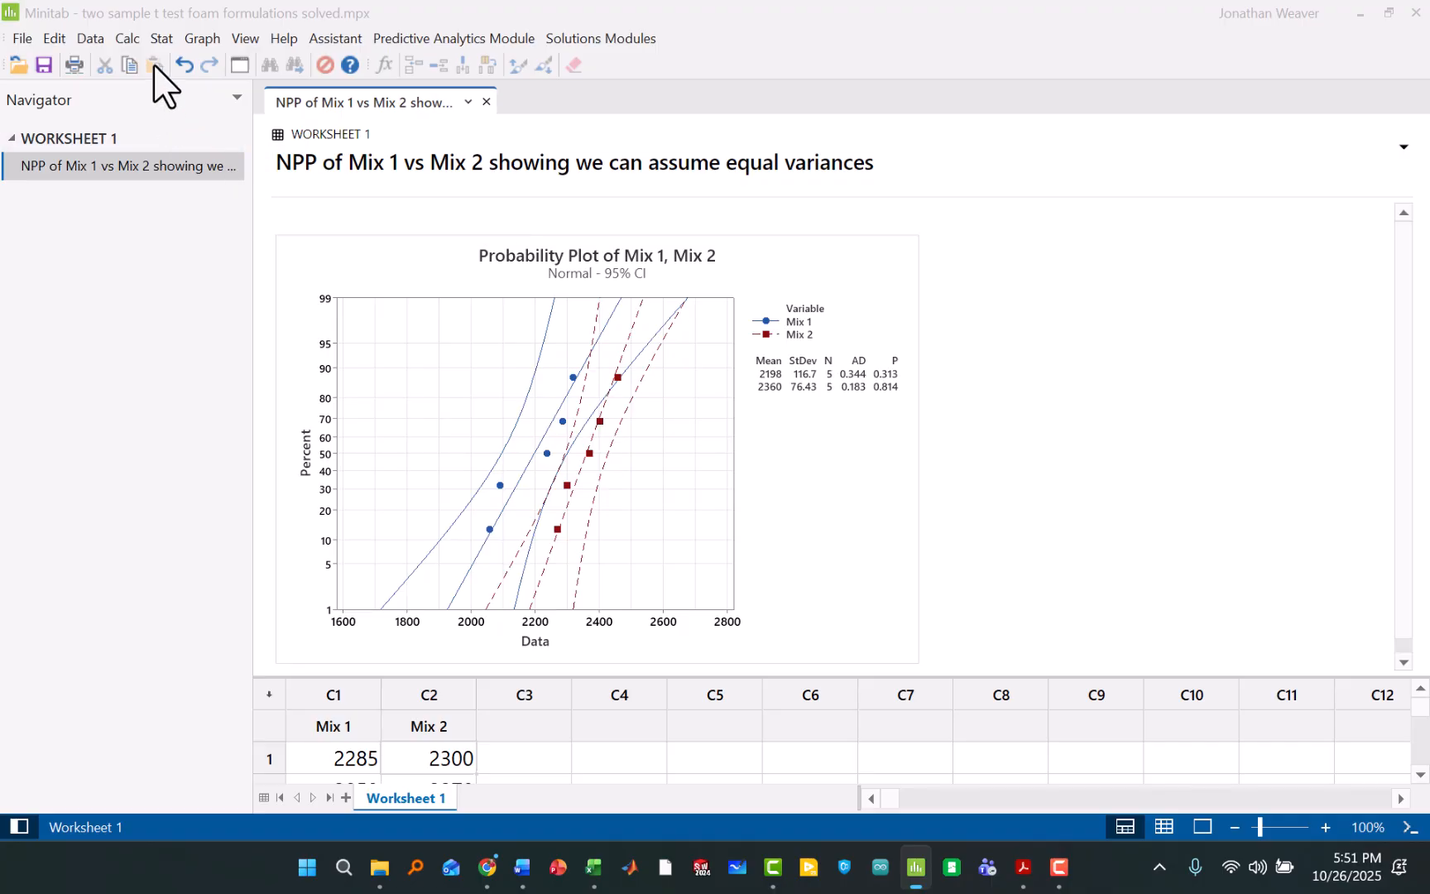
Step: Start a 2-Sample t test with the data arrangement "Each sample is in its own column"
left_click(162, 39)
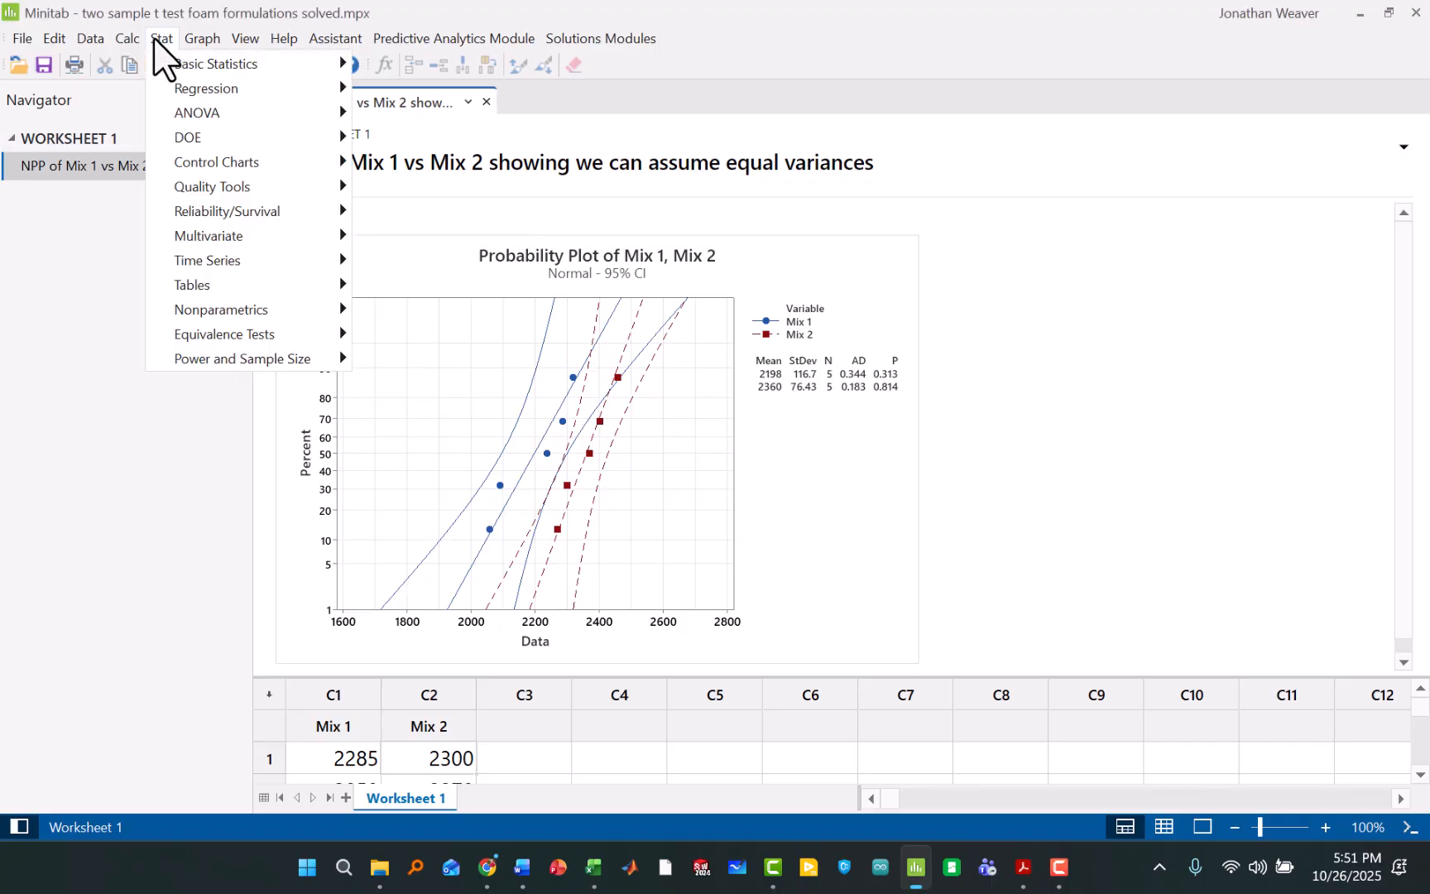
mouse_move(183, 64)
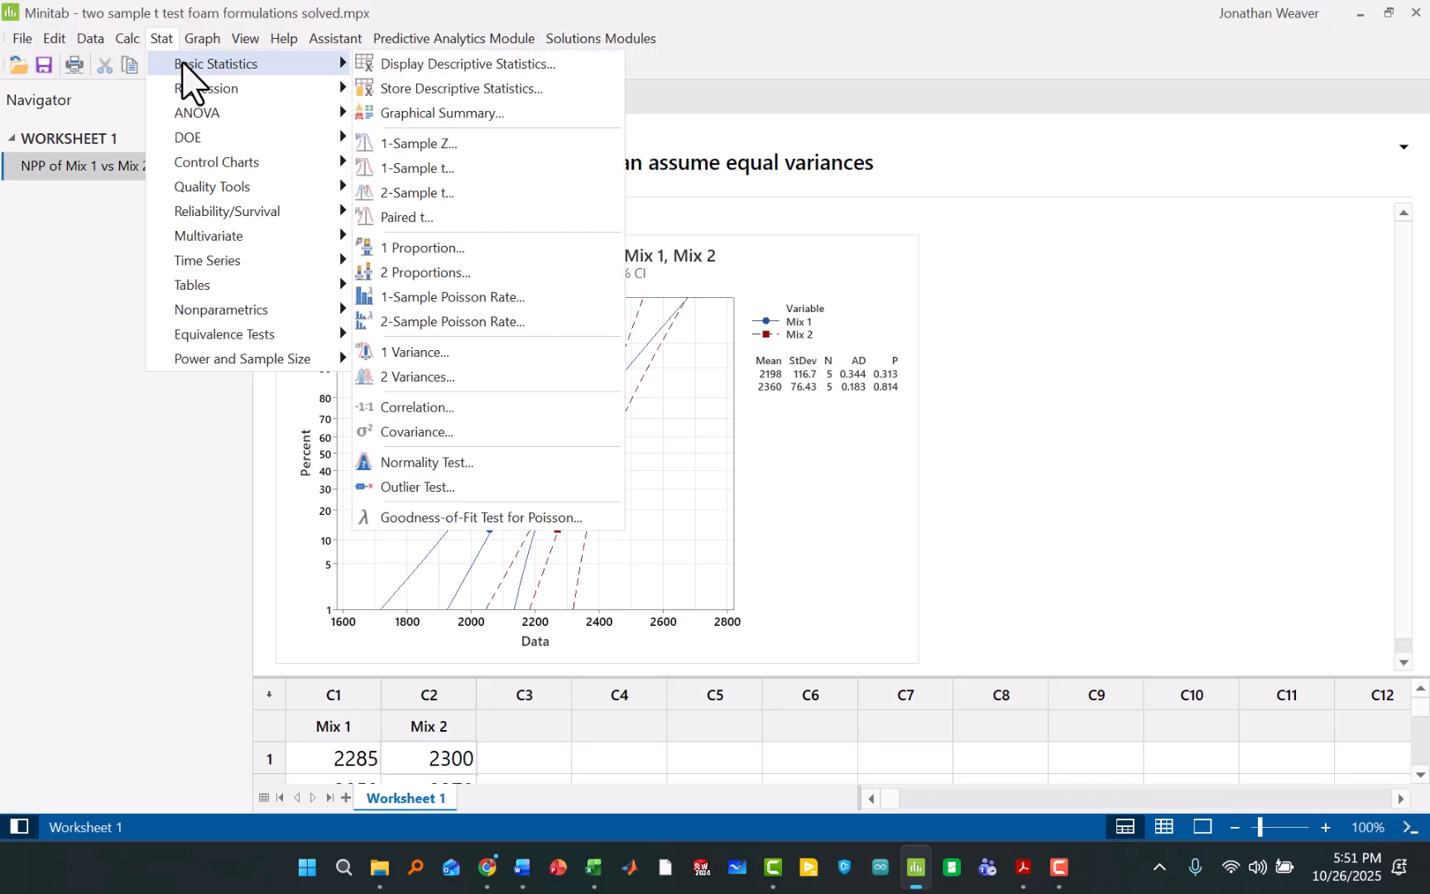
left_click(442, 192)
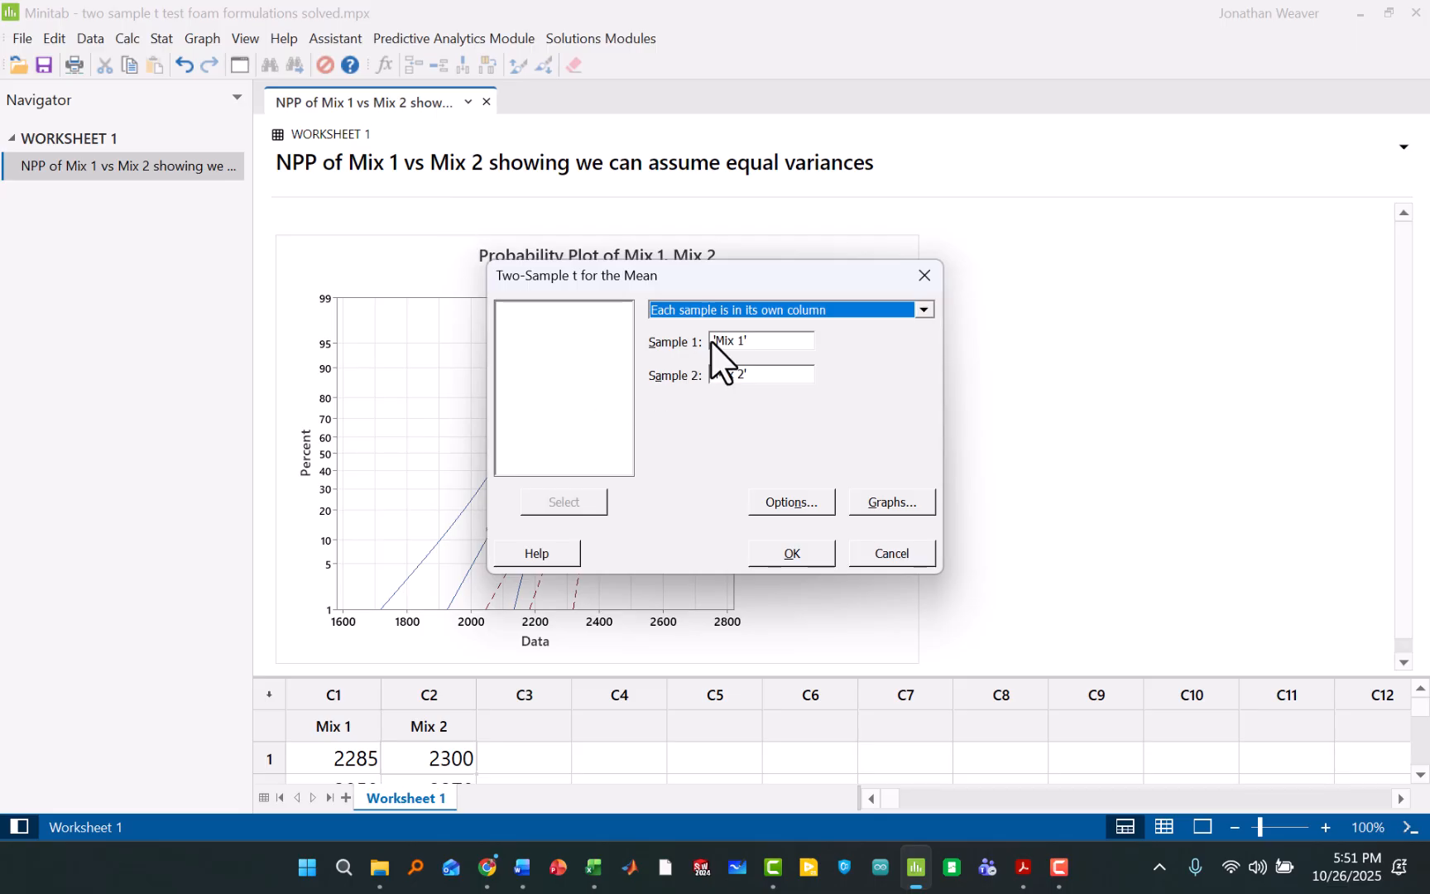
left_click(801, 310)
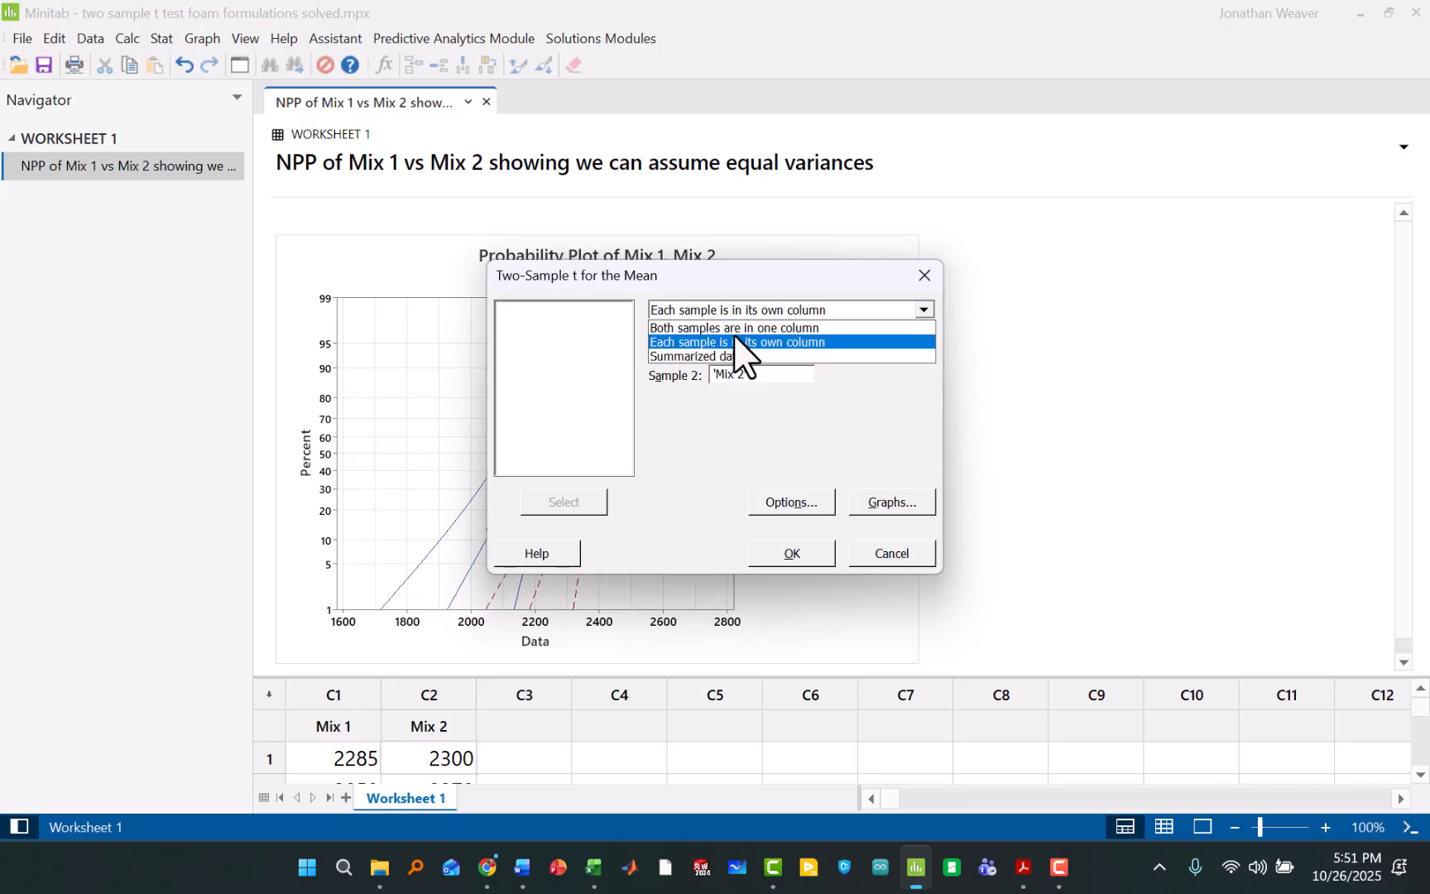
left_click(735, 342)
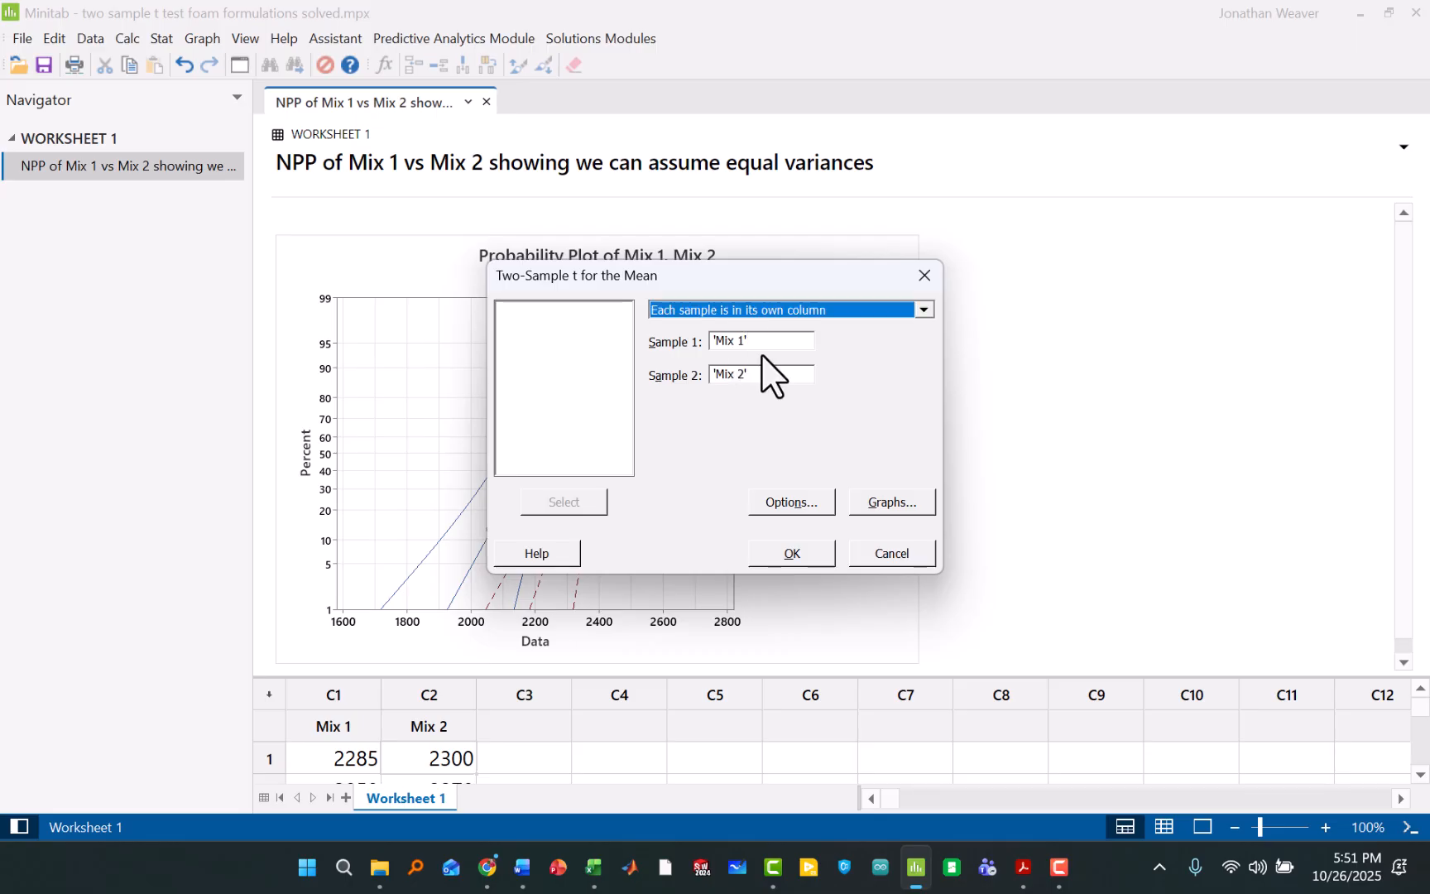
Step: Clear both sample entries and assign Mix 1 as Sample 1 and Mix 2 as Sample 2
left_click(763, 341)
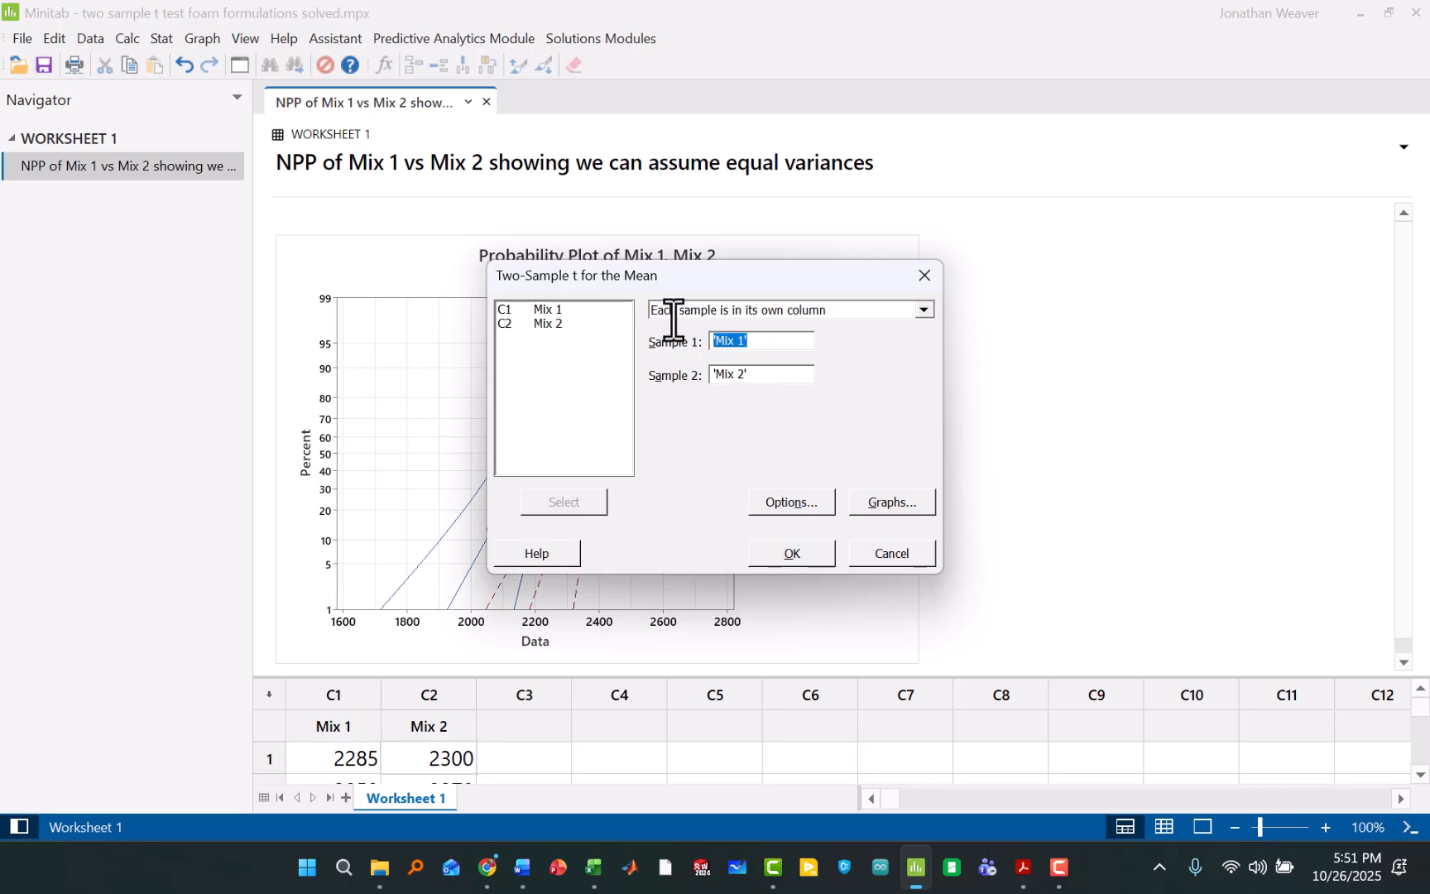
key("BackSpace")
left_click_drag(775, 374, 629, 373)
key("BackSpace")
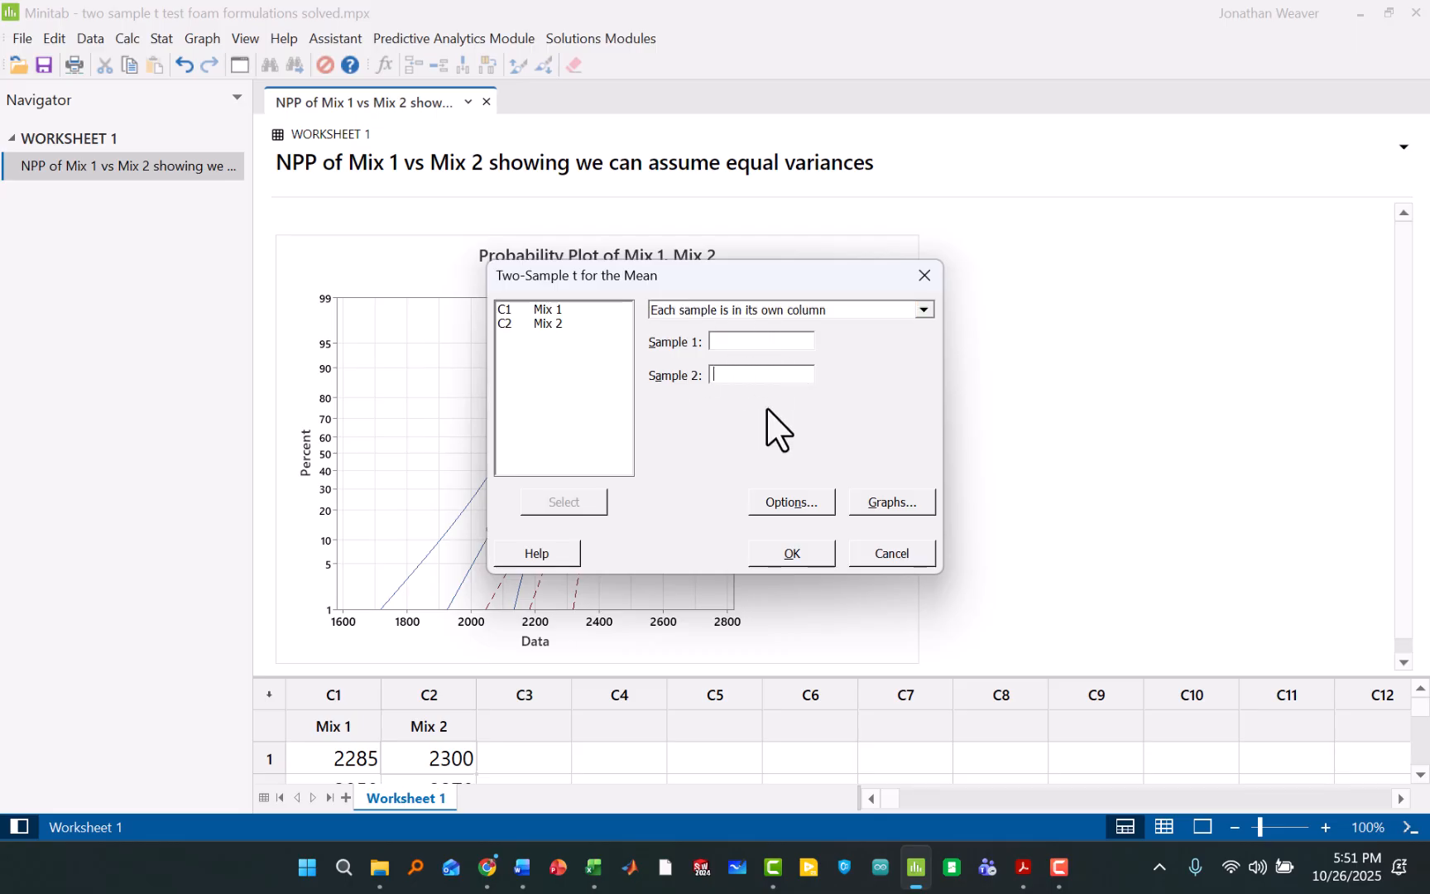
left_click(544, 310)
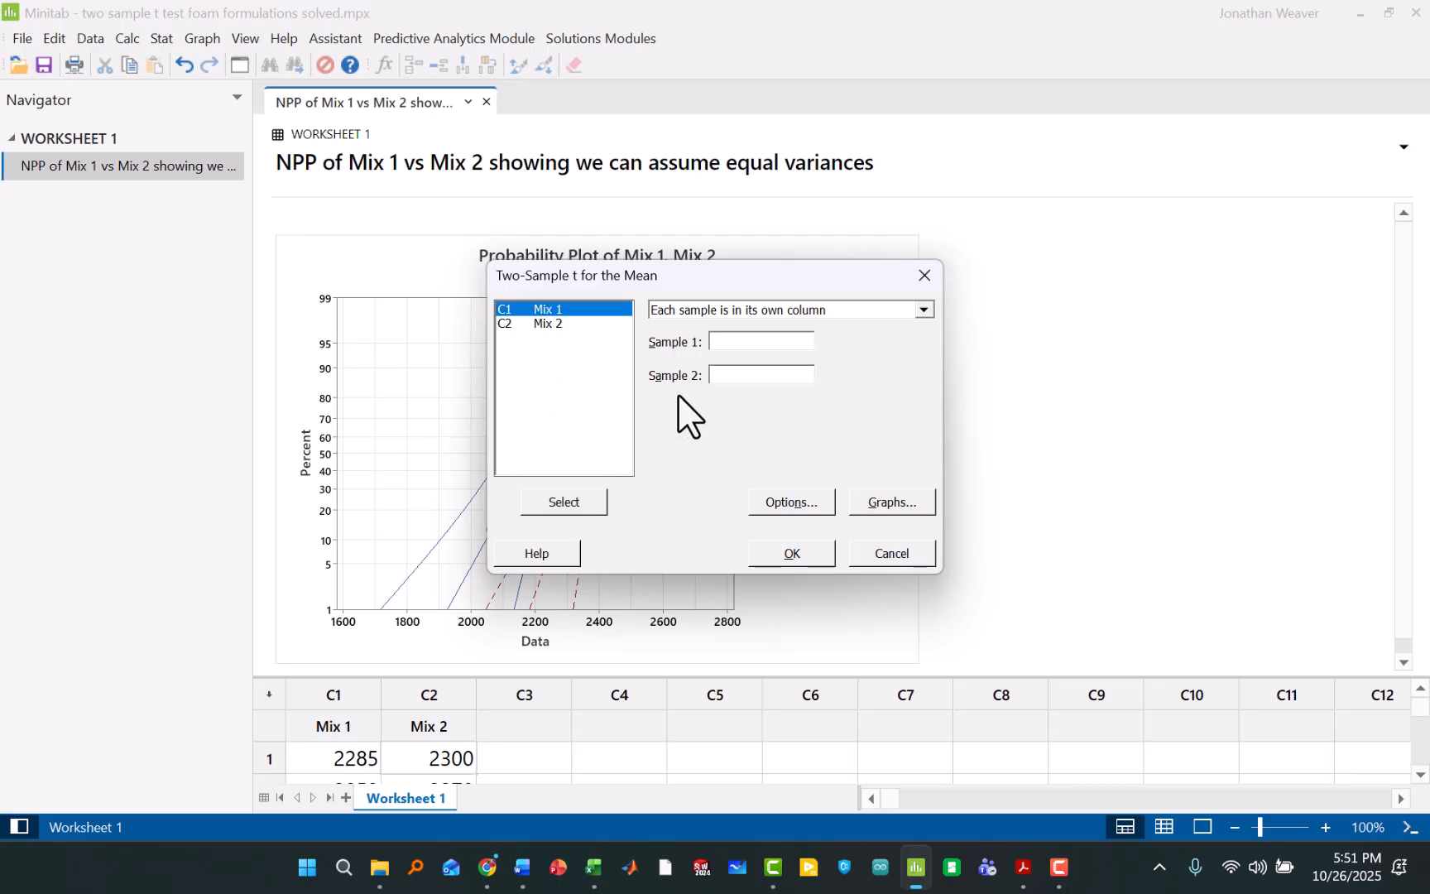
left_click(724, 341)
double_click(548, 310)
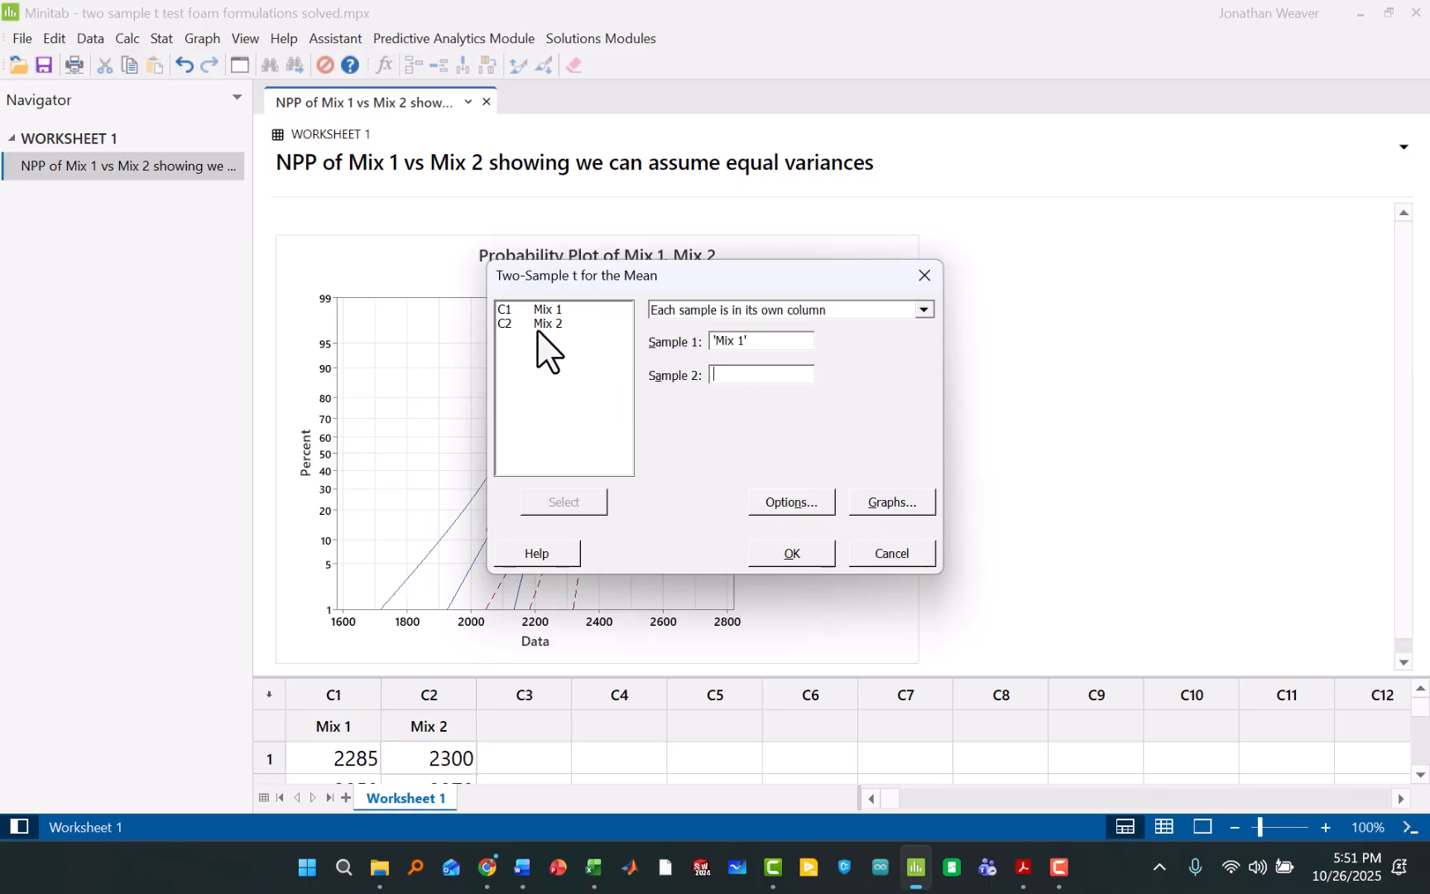
left_click(538, 323)
left_click(566, 507)
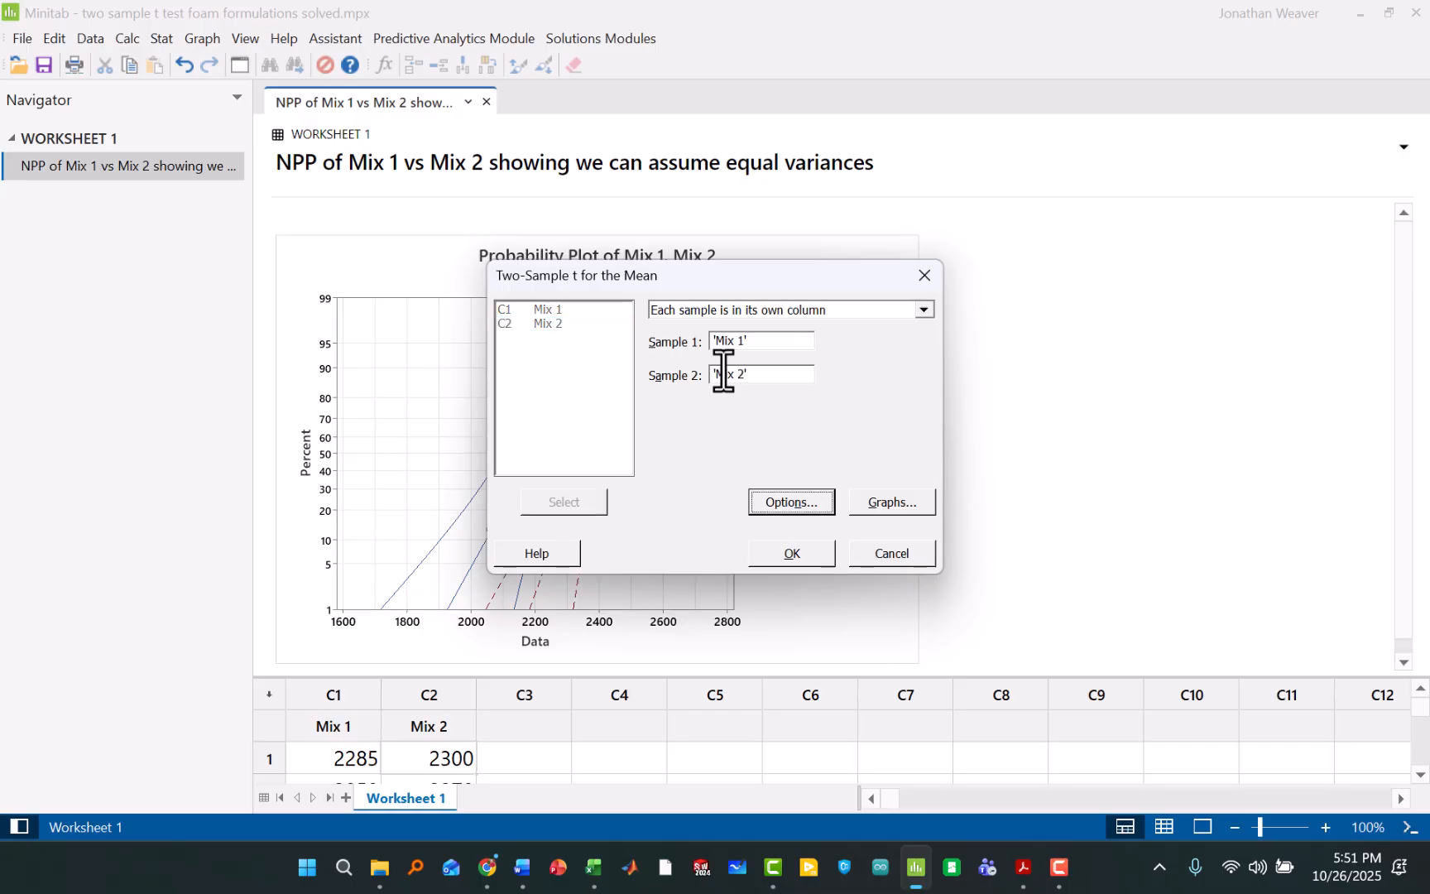
Step: Set the alternative hypothesis to "Difference ≠ hypothesized difference" and run the two-sample t test
left_click(788, 503)
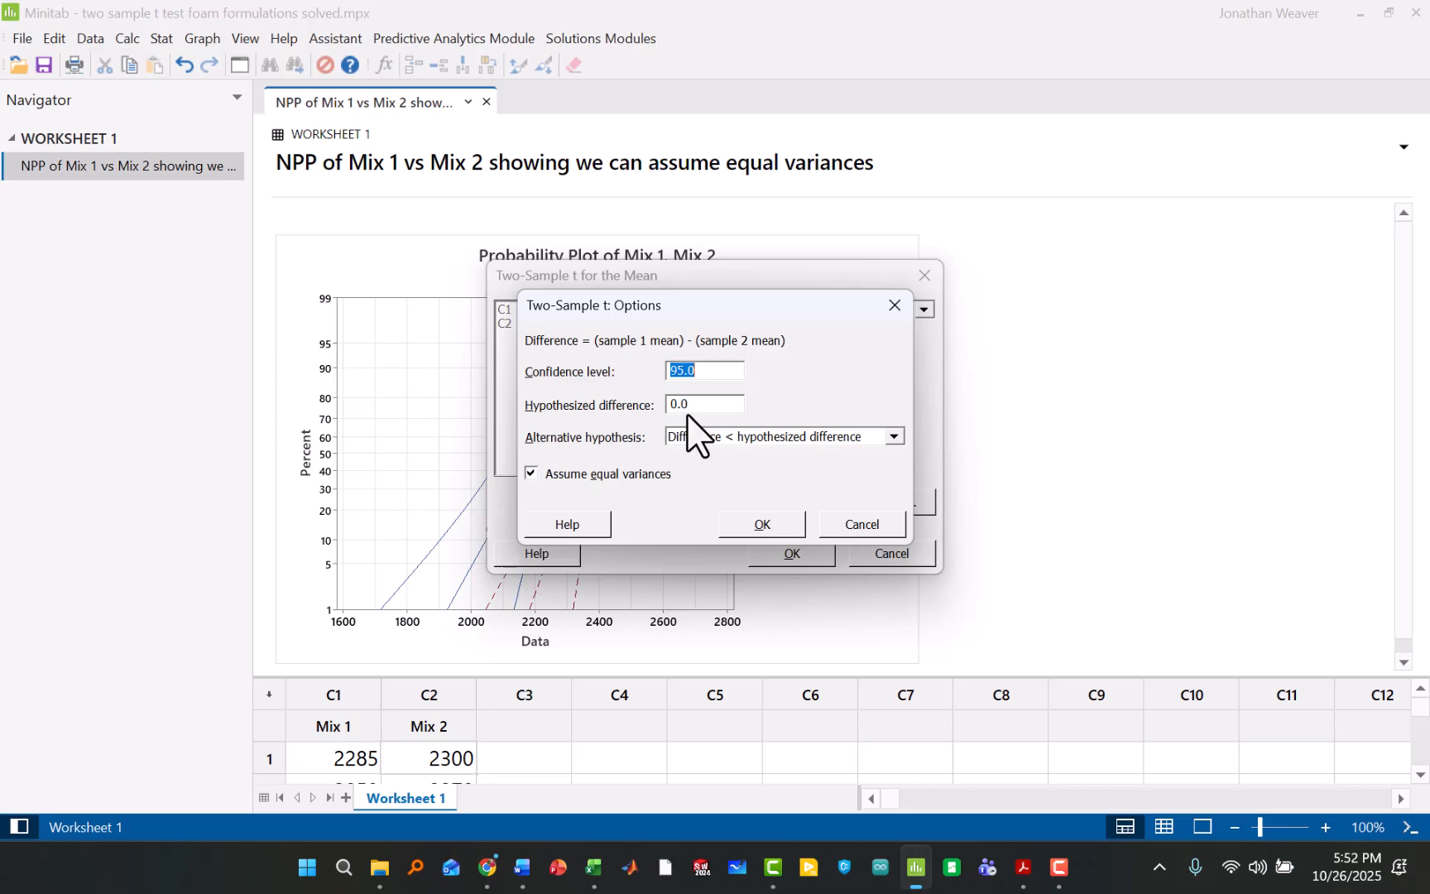
left_click(736, 441)
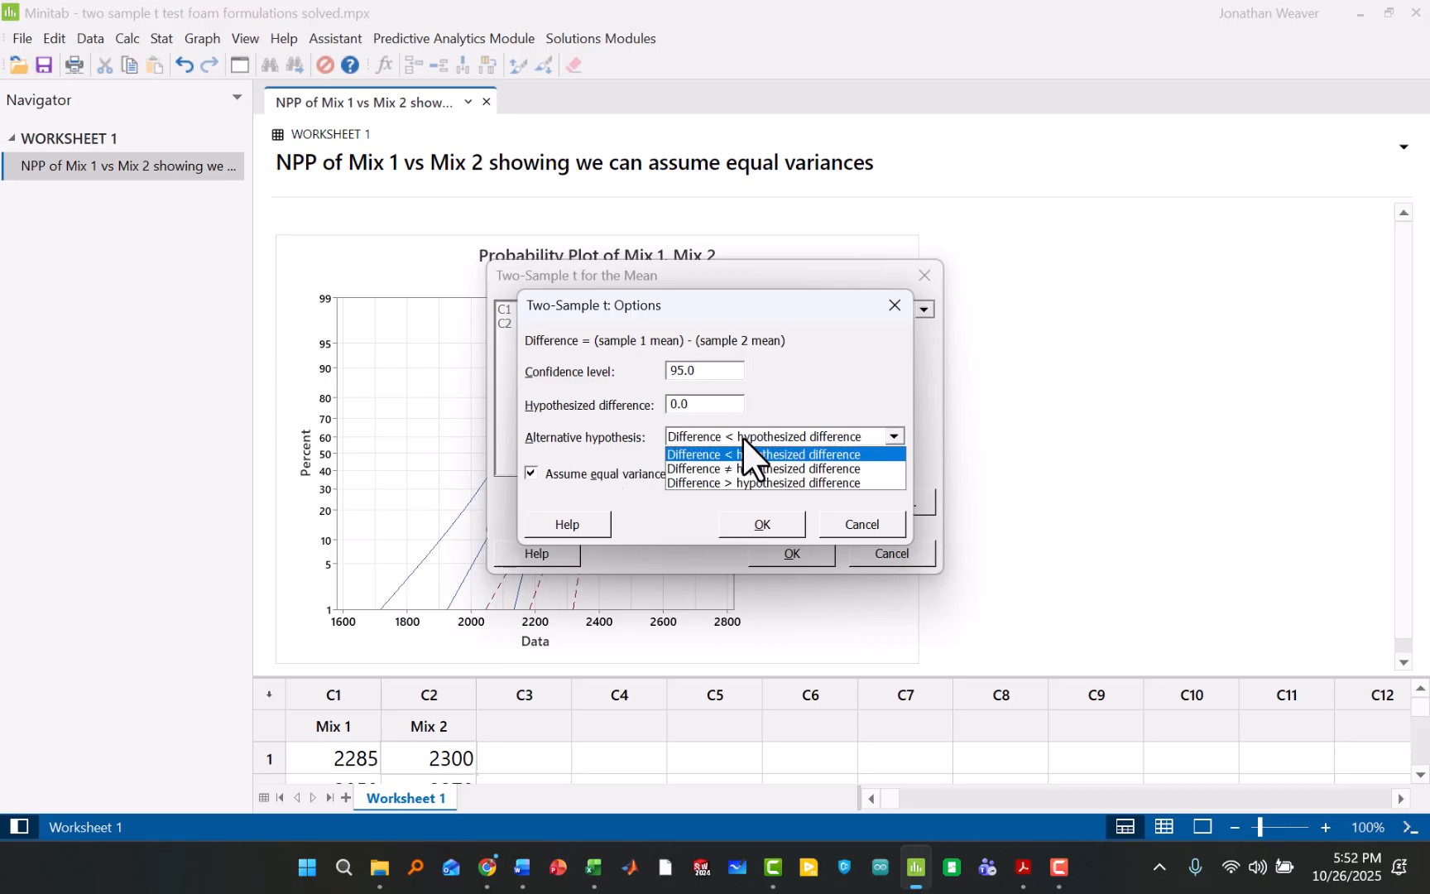
left_click(743, 469)
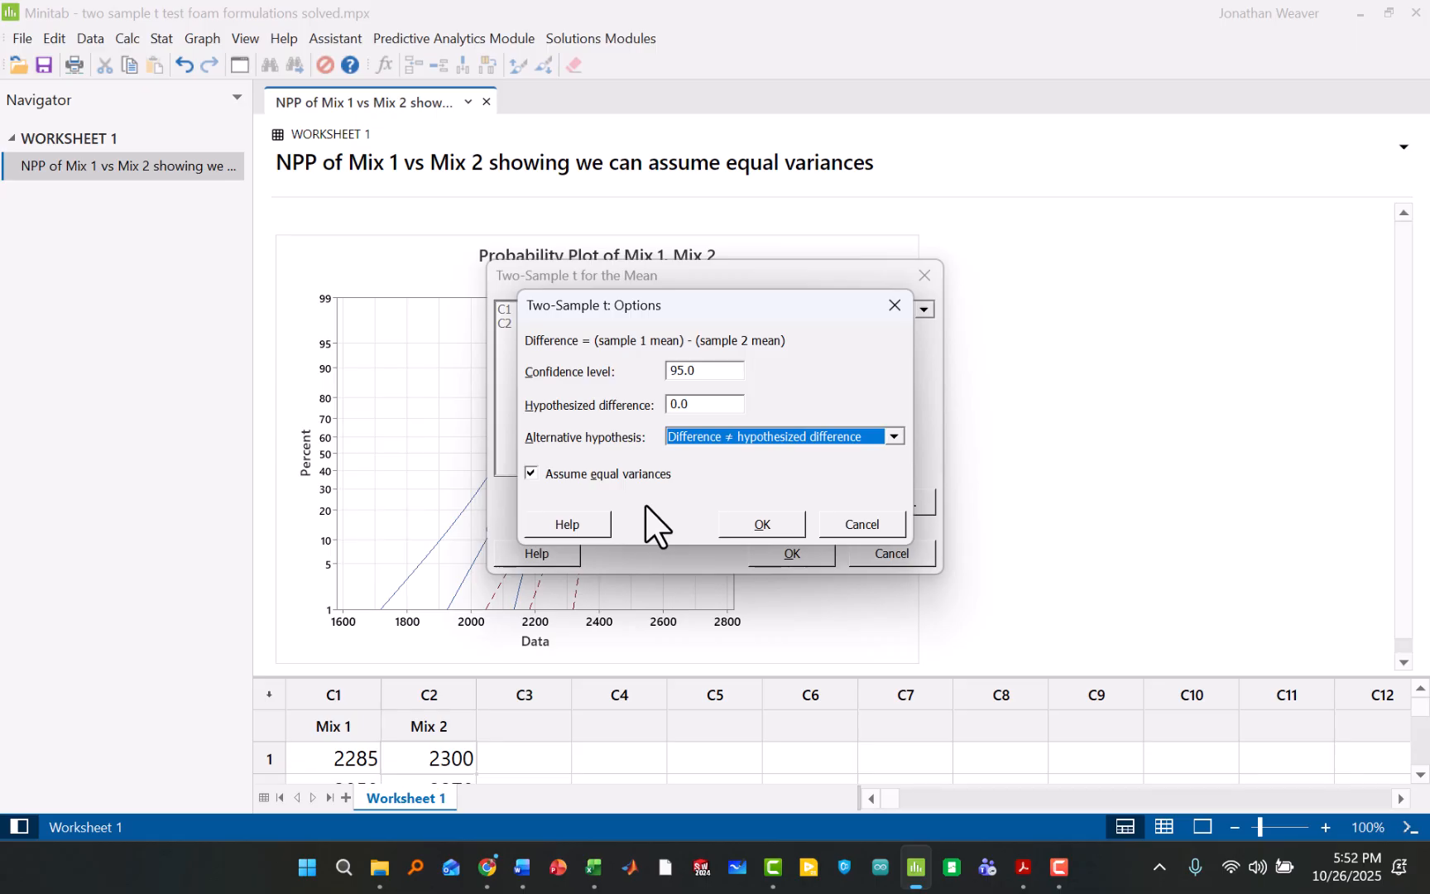
left_click(778, 522)
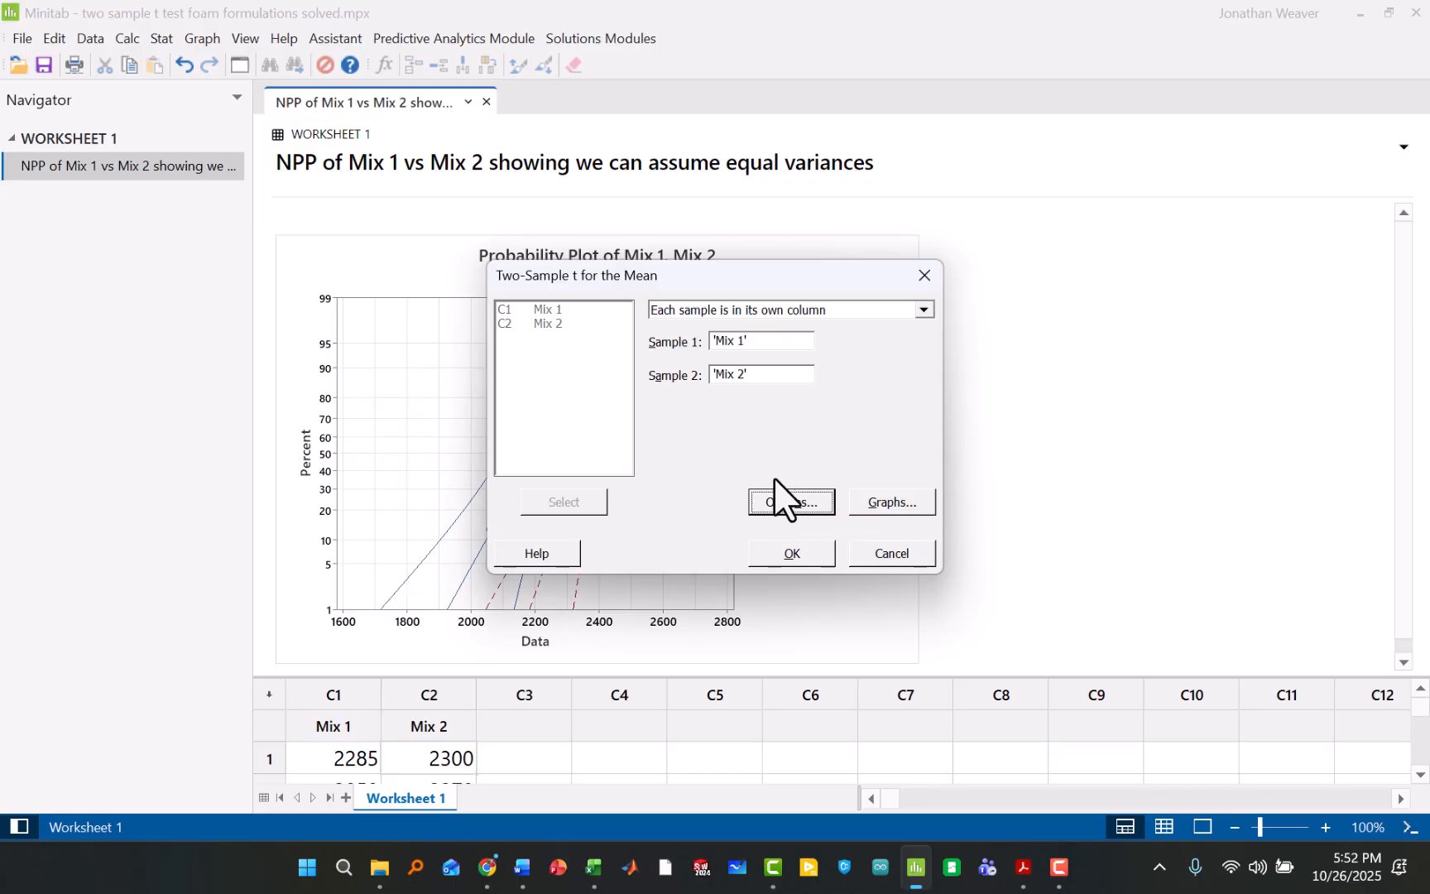
left_click(814, 559)
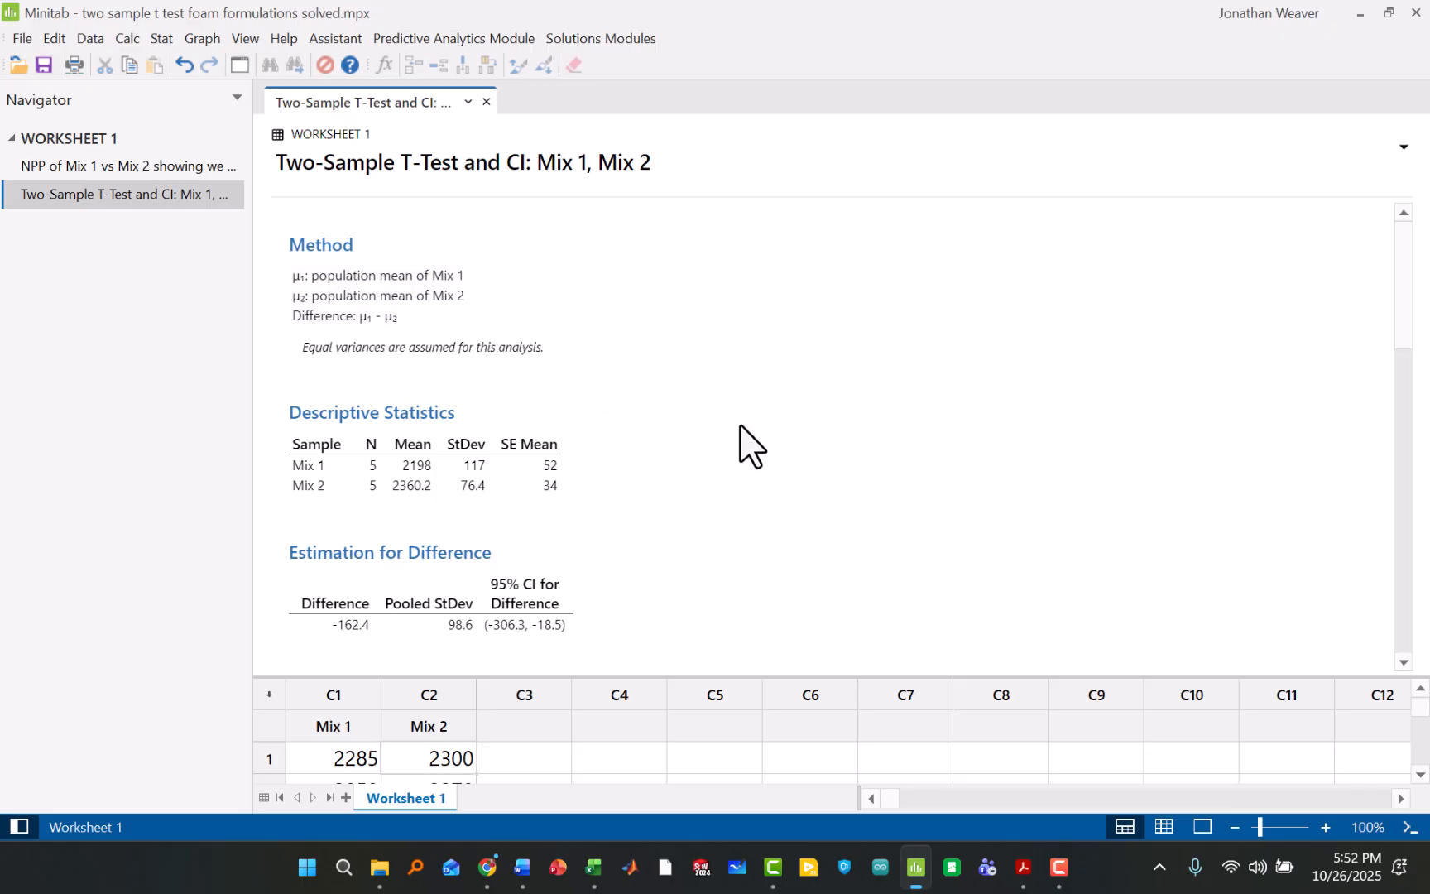
Step: Examine the t-test output: descriptive statistics, confidence interval, P-value, individual value plot and boxplot
scroll(848, 500, "down", 3)
scroll(828, 511, "up", 2)
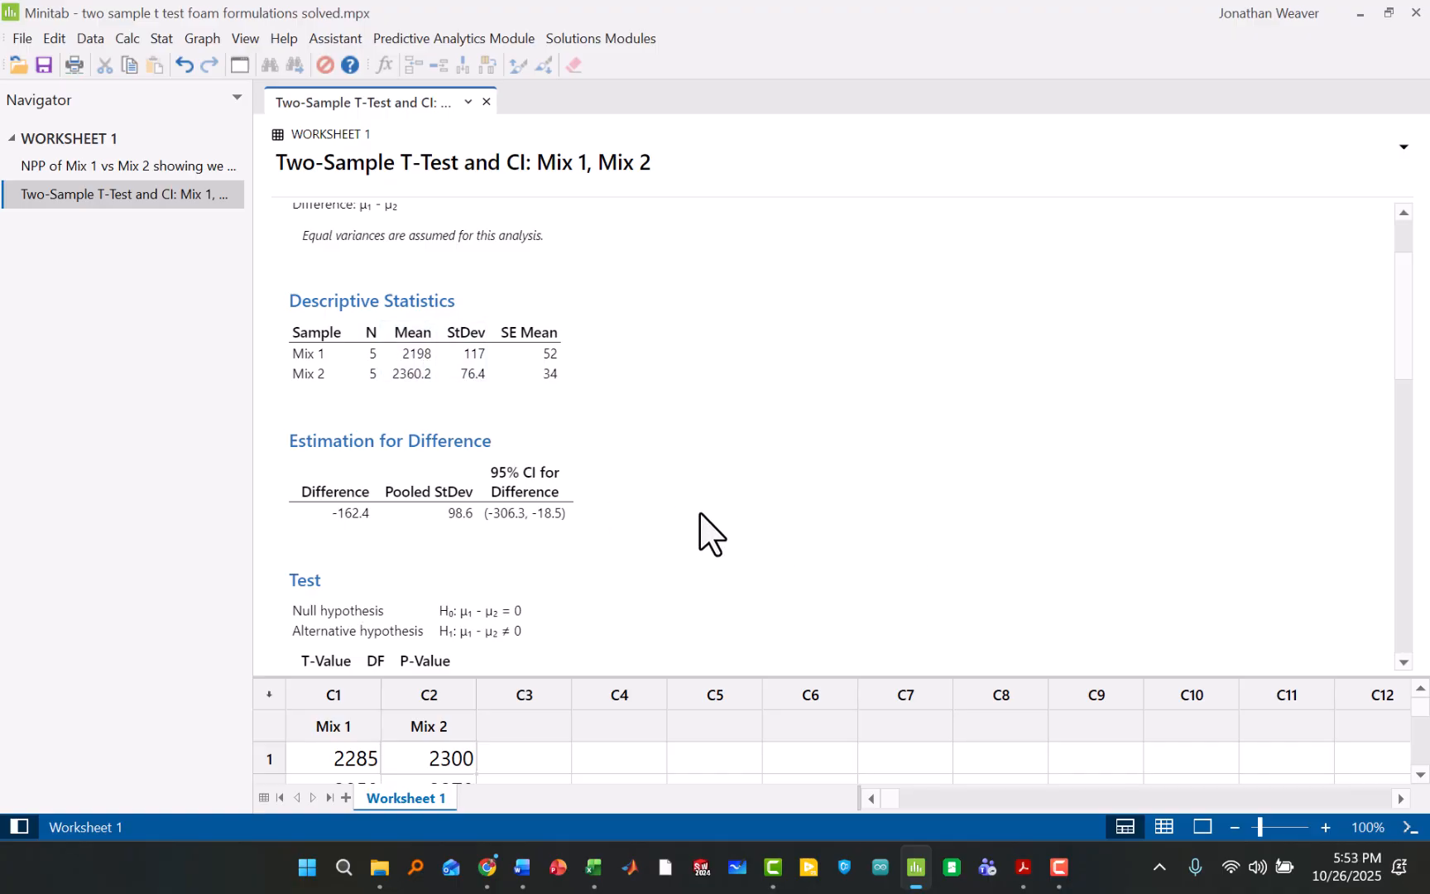
scroll(700, 521, "down", 3)
scroll(700, 521, "down", 3)
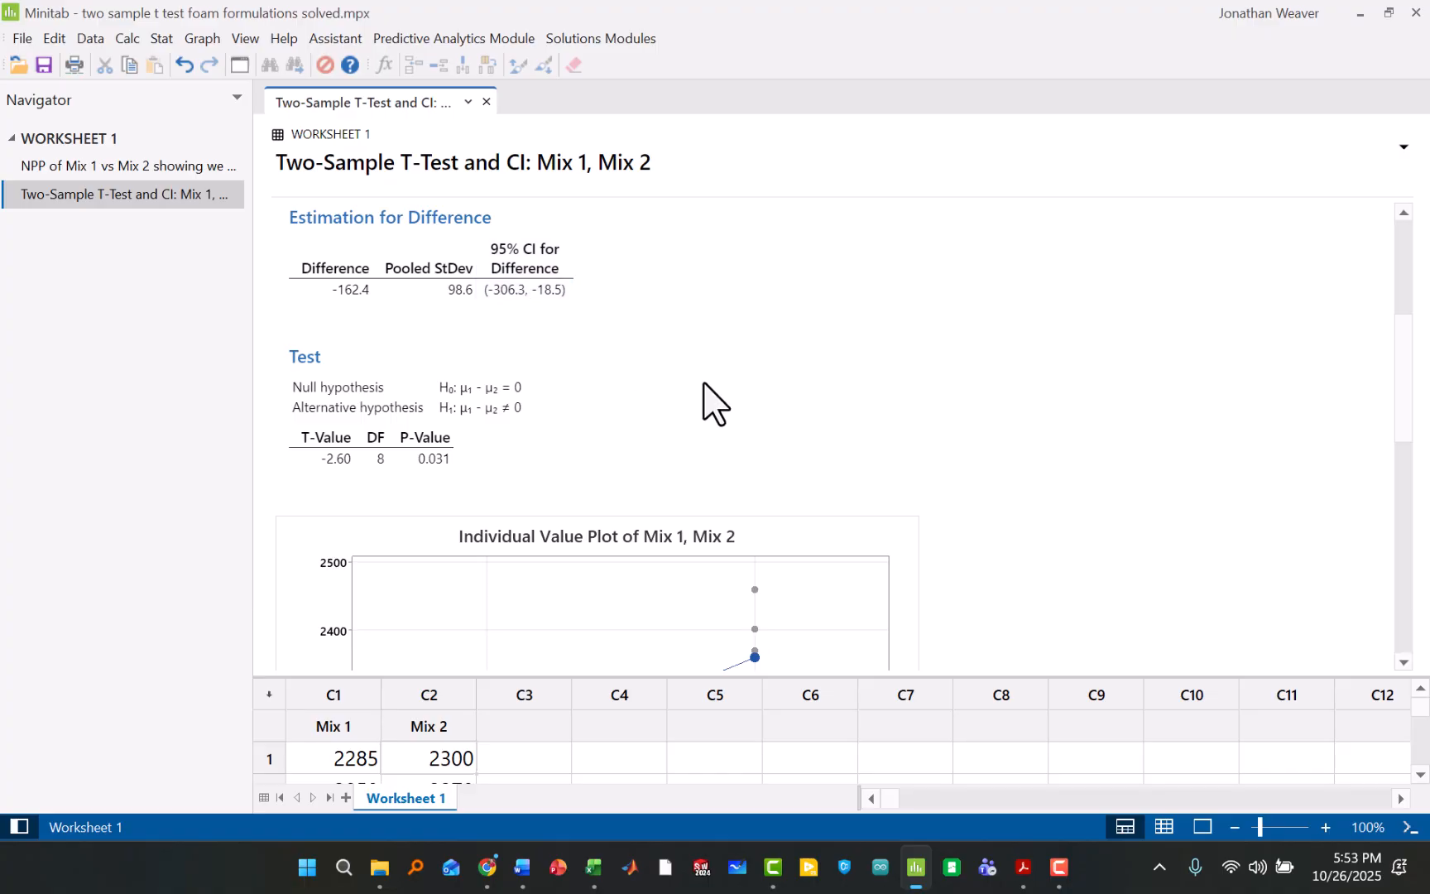
scroll(702, 410, "down", 3)
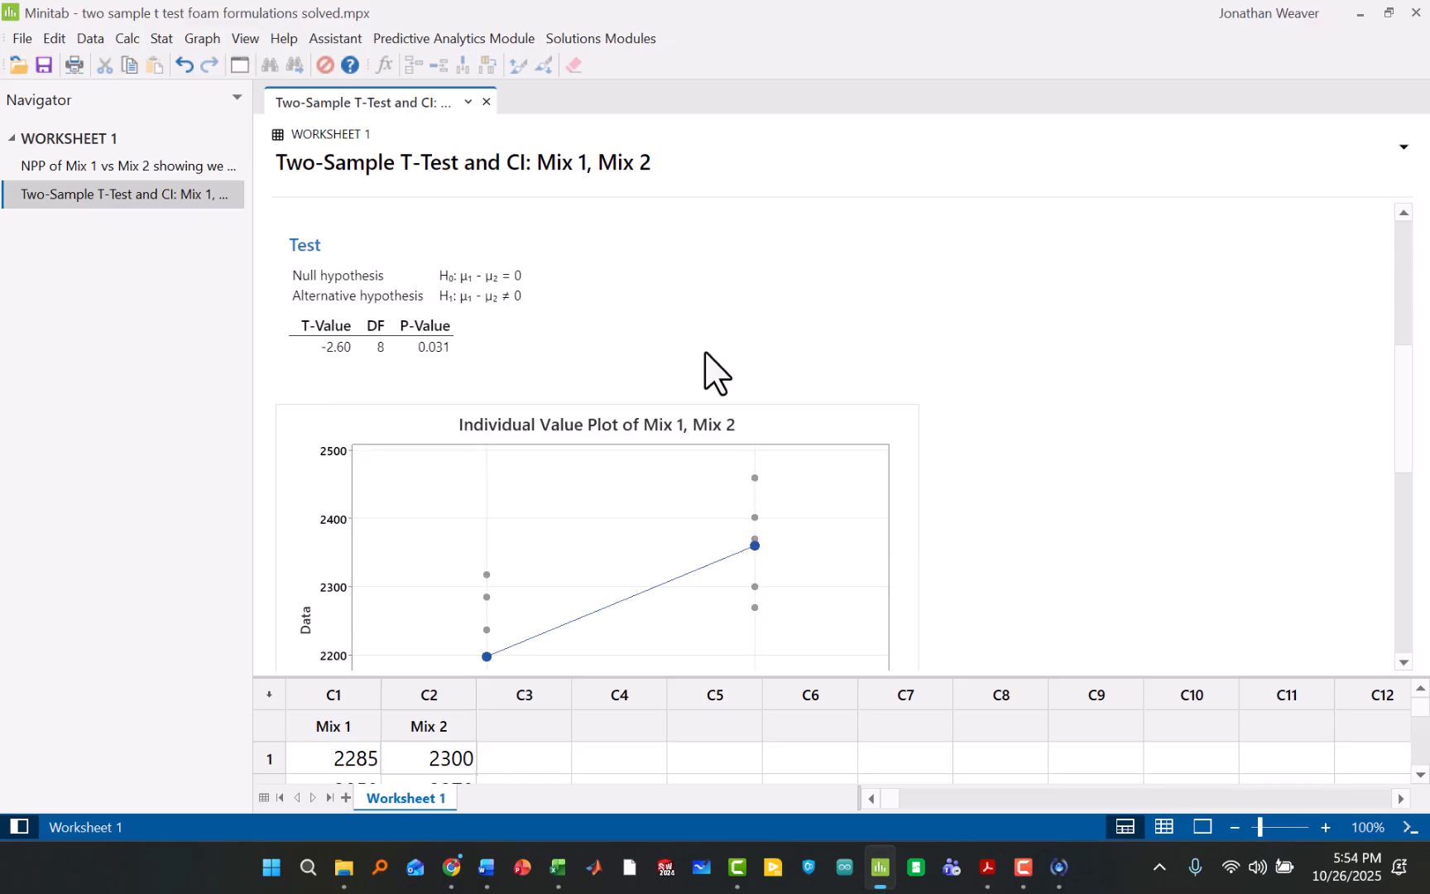
scroll(707, 355, "down", 3)
scroll(715, 364, "up", 2)
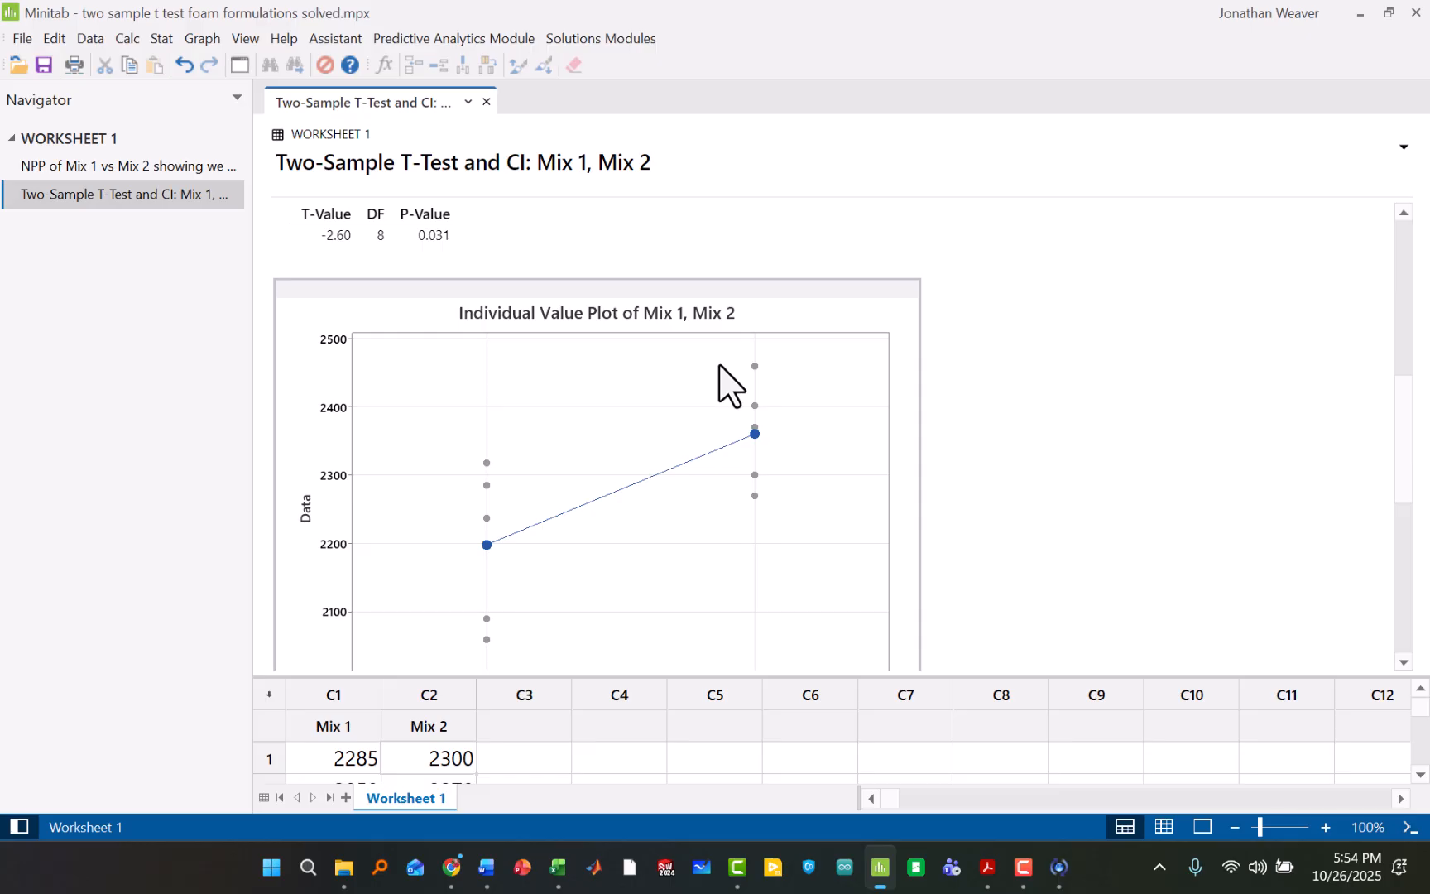
scroll(722, 381, "down", 6)
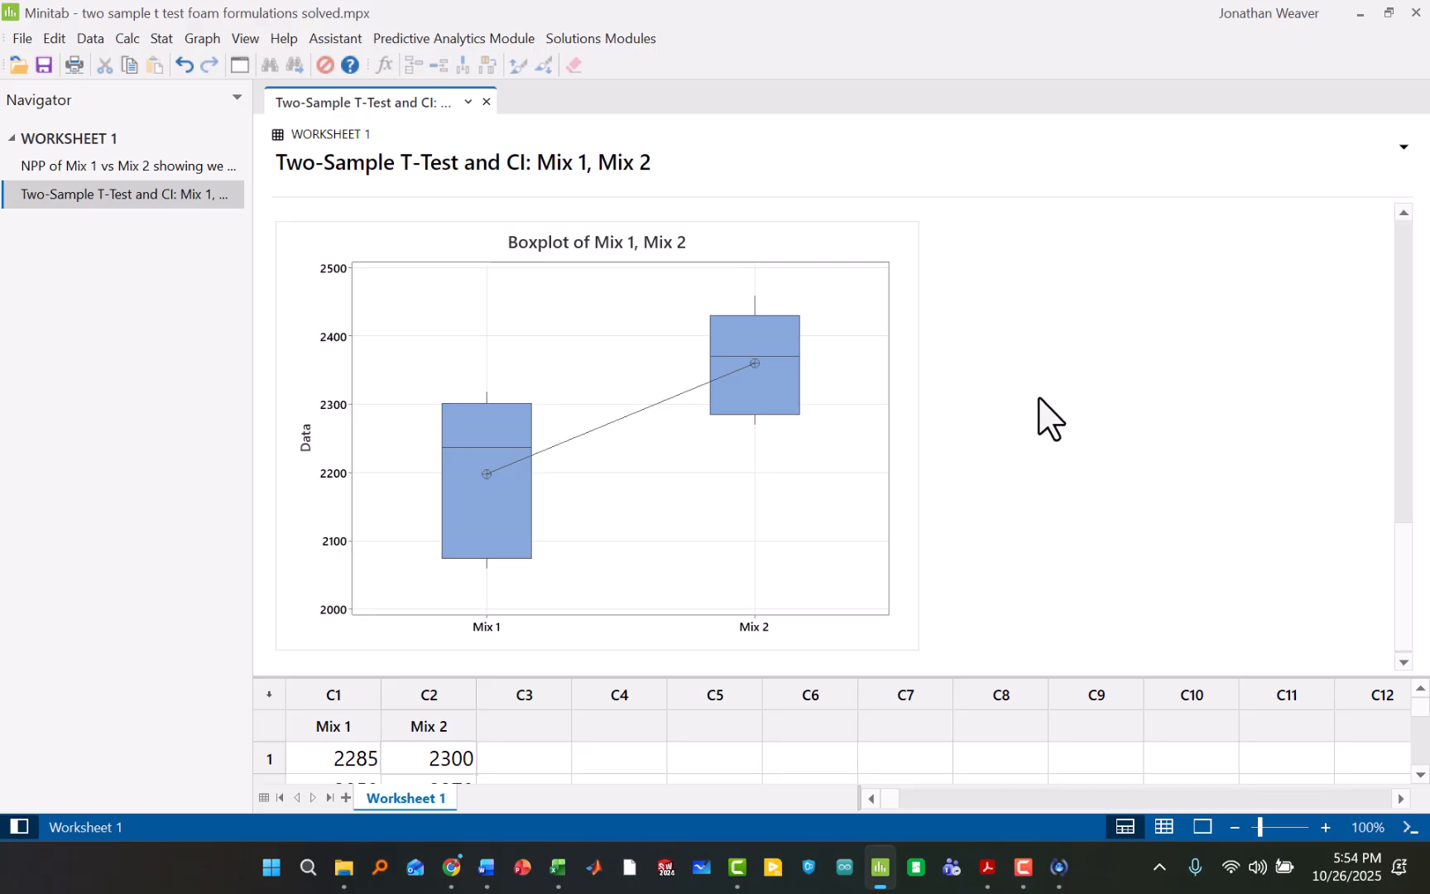
Step: Rerun the two-sample t test of Mix 1 and Mix 2 with the individual value plot turned off, keeping only the boxplot
key("ctrl+e")
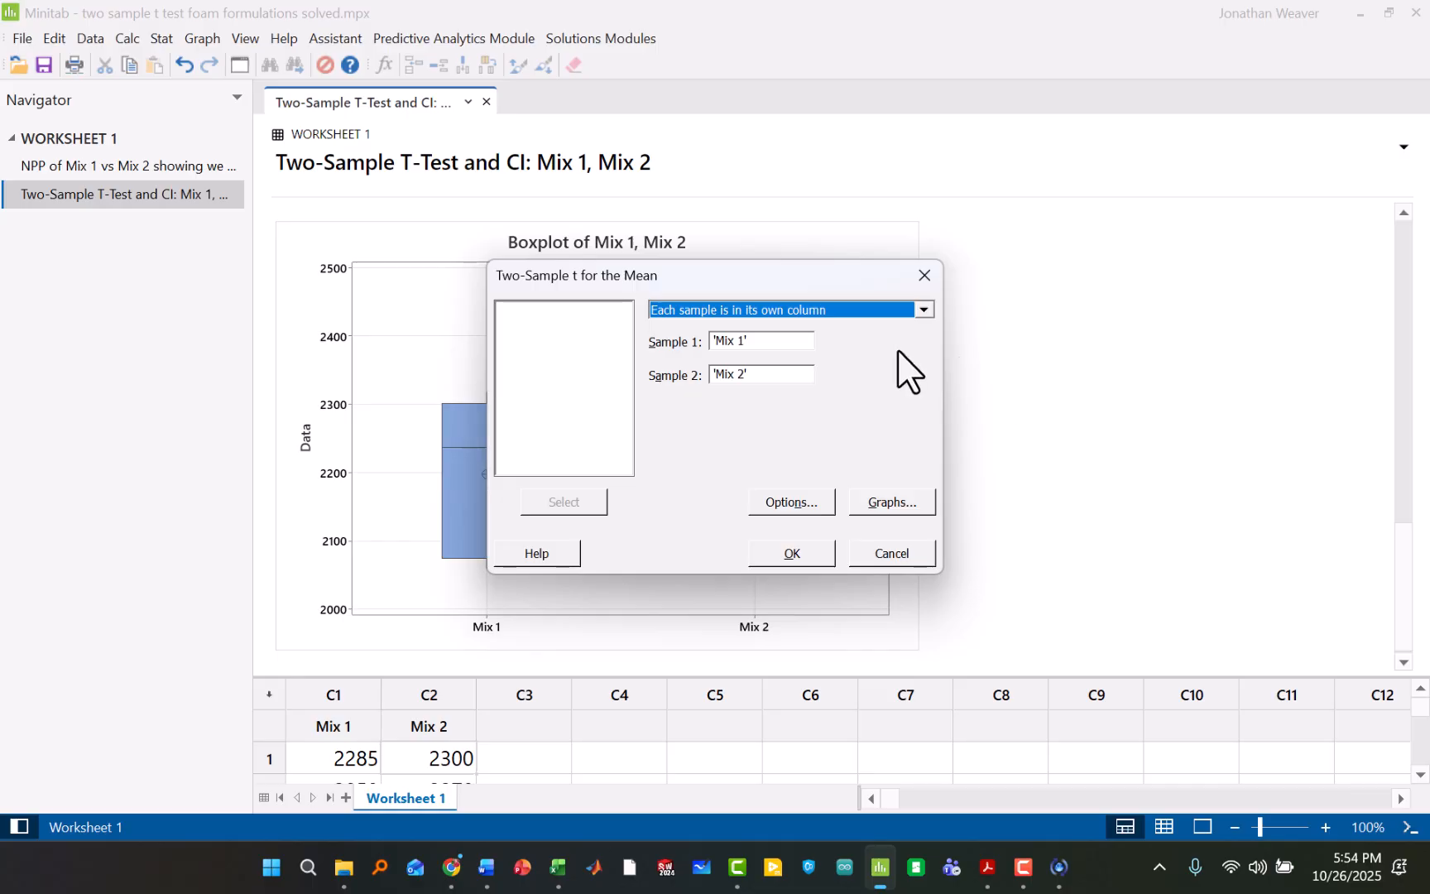
left_click(879, 499)
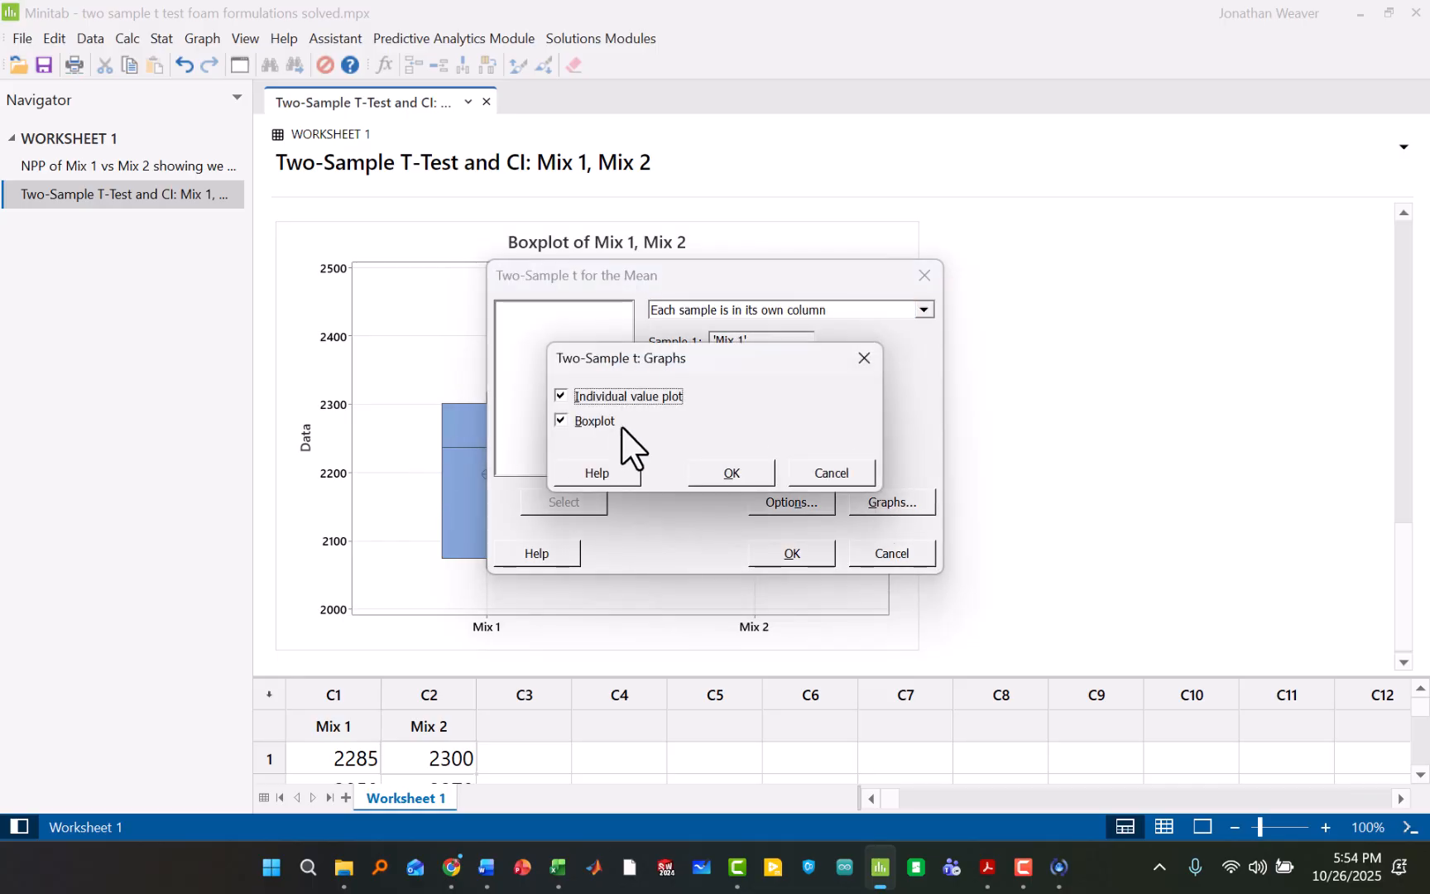
left_click(607, 398)
left_click(734, 476)
left_click(799, 556)
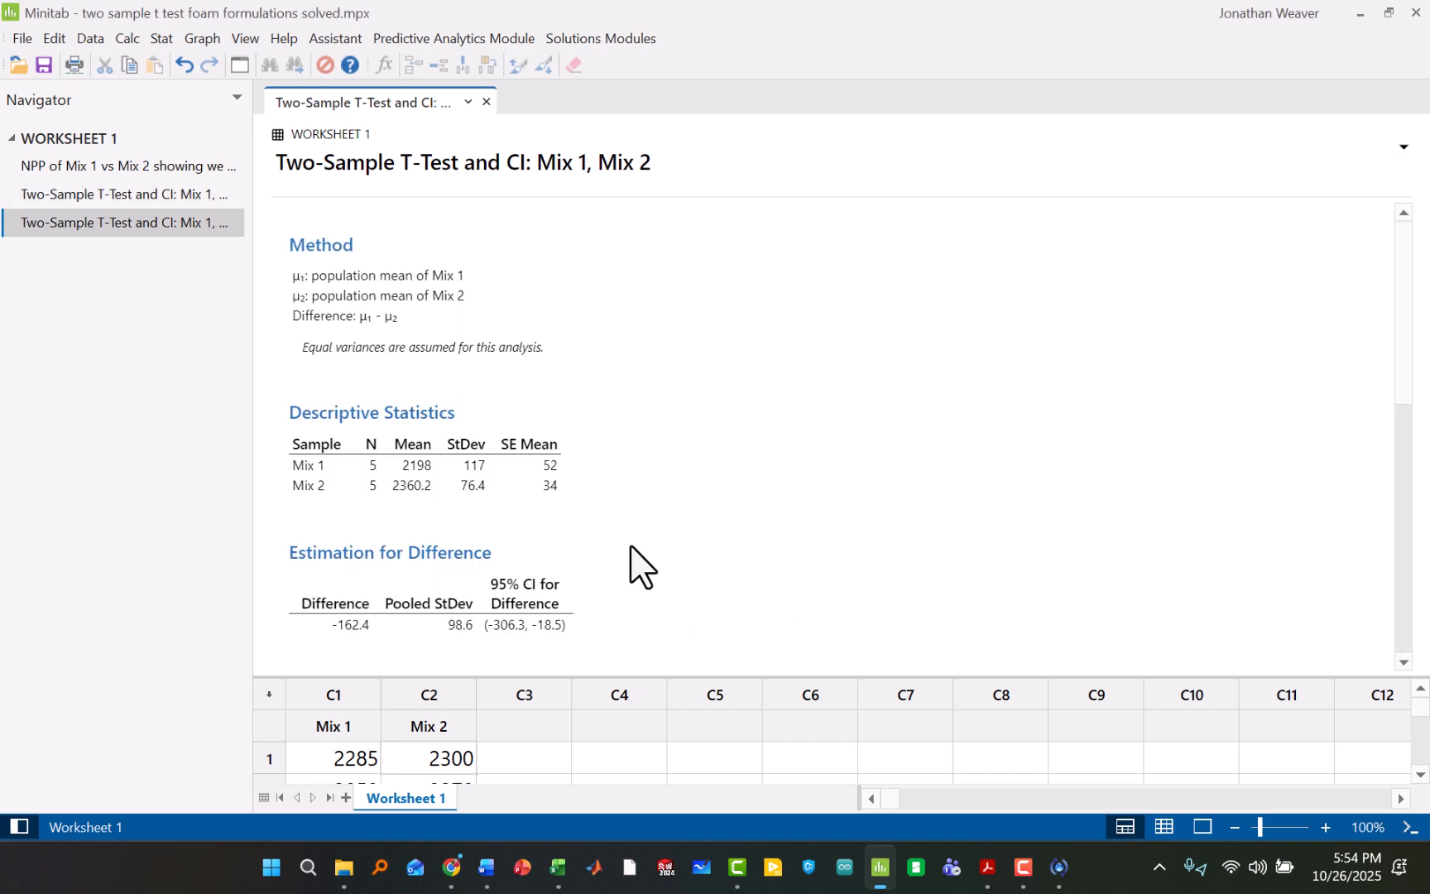
scroll(641, 567, "down", 5)
scroll(695, 579, "down", 1)
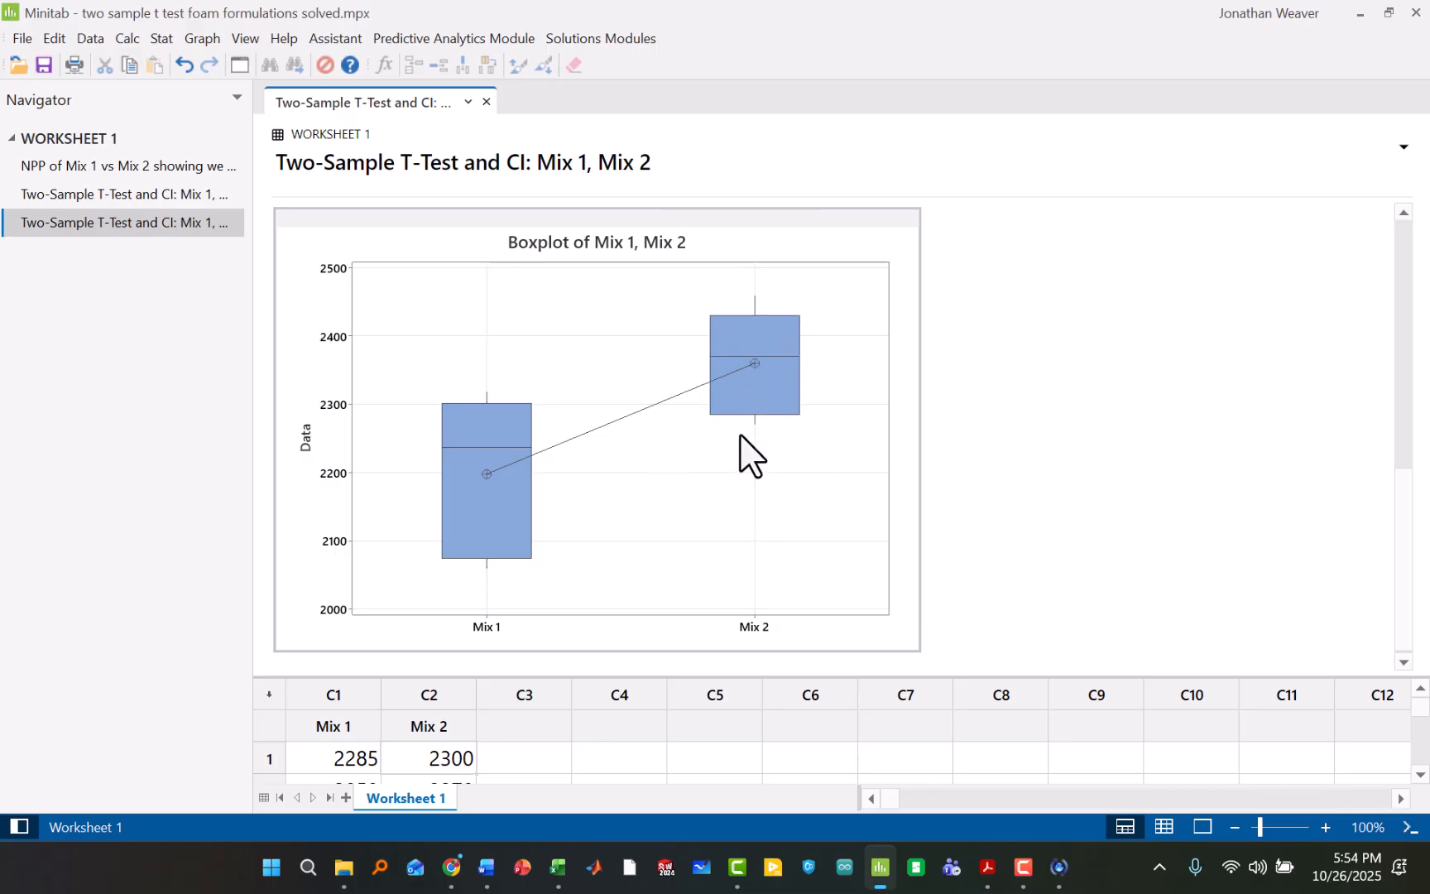
mouse_move(739, 414)
Step: Delete the earlier two-sample t-test output that includes the individual value plot, and open the remaining one through to its boxplot
left_click(124, 194)
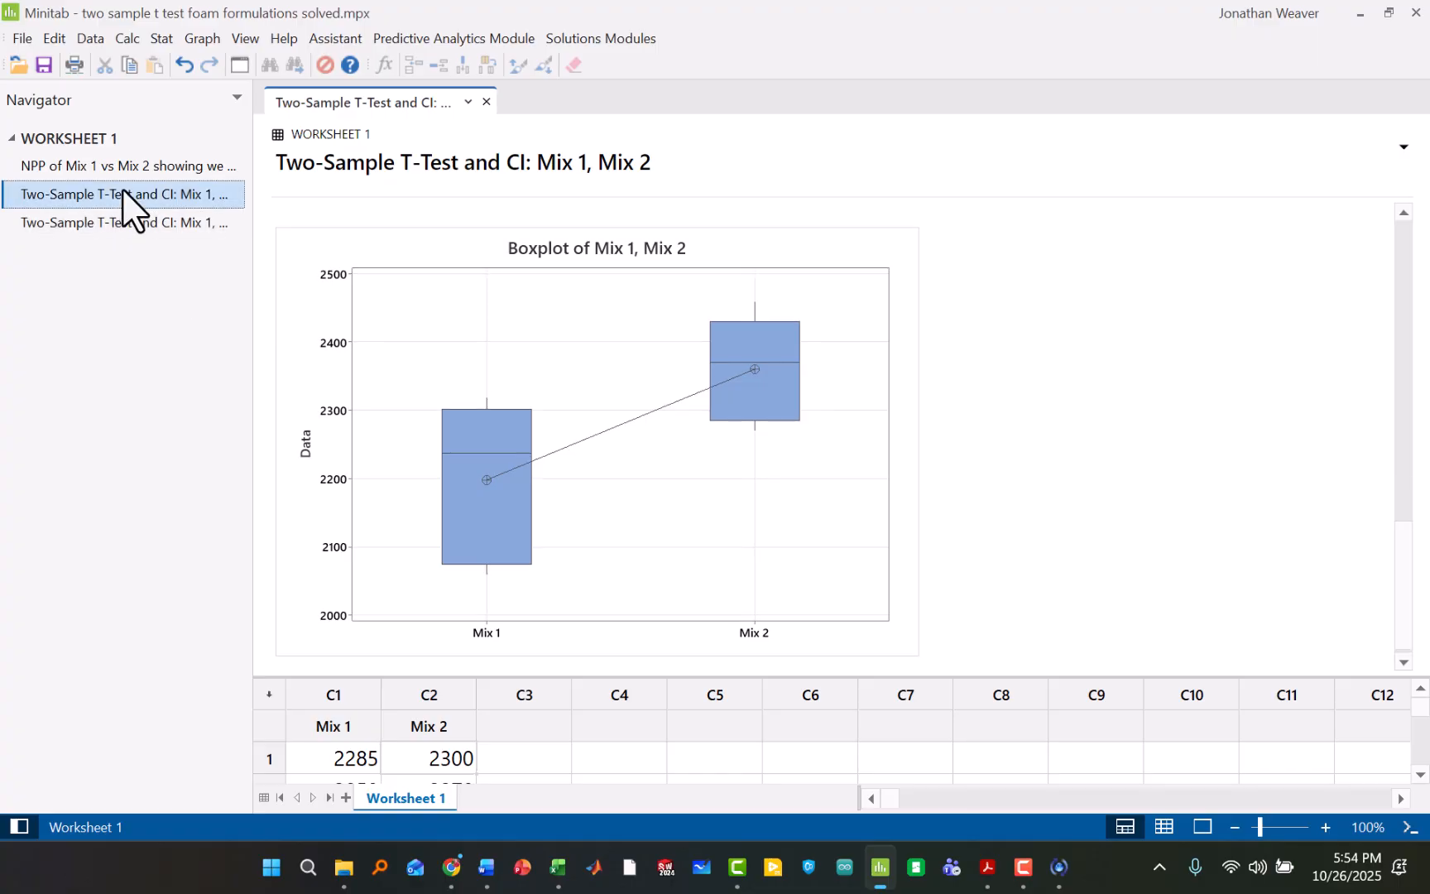
right_click(124, 195)
left_click(305, 372)
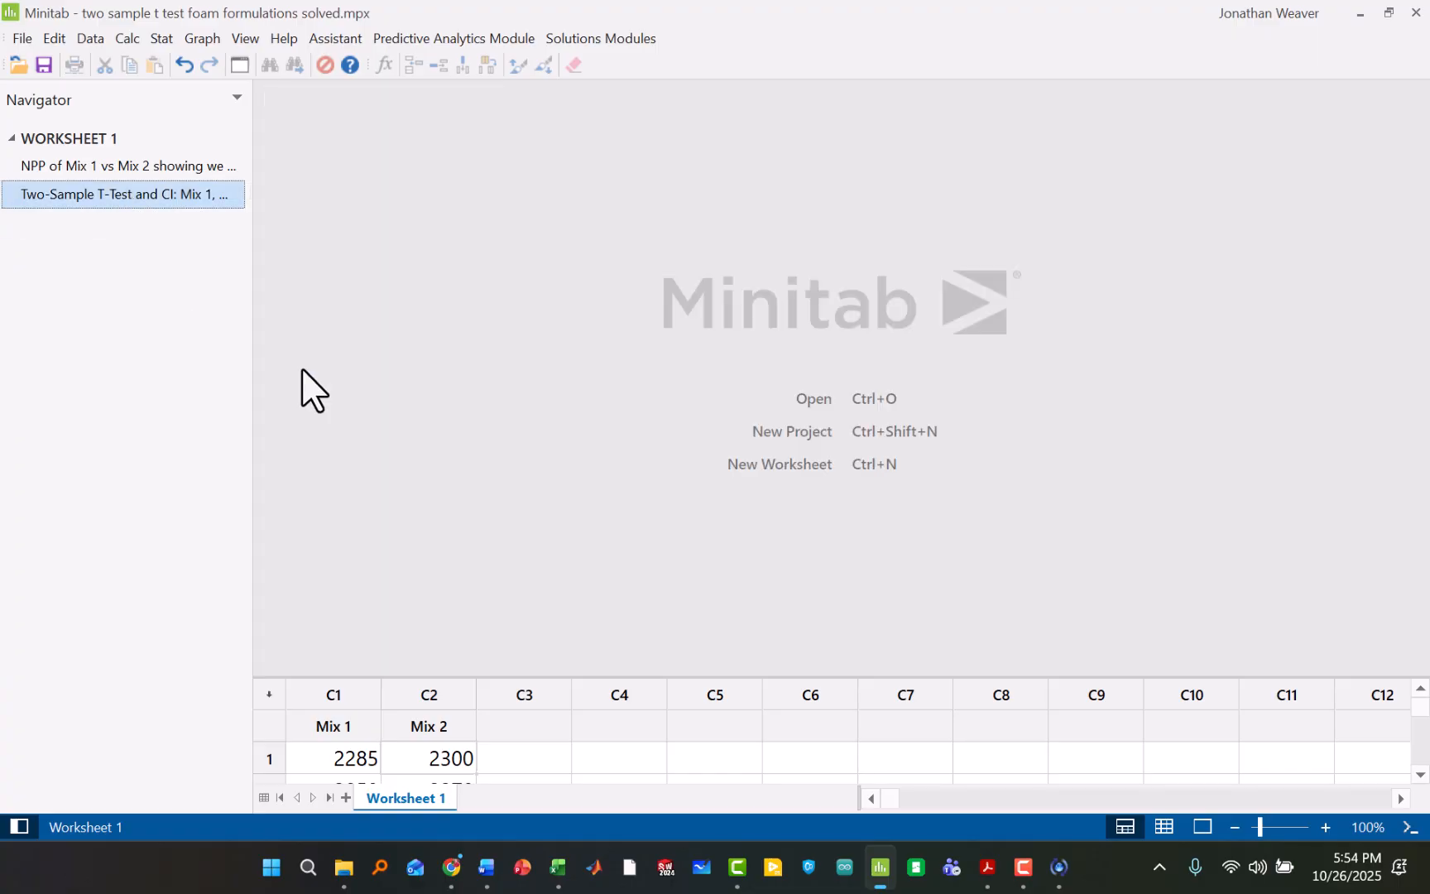
double_click(139, 199)
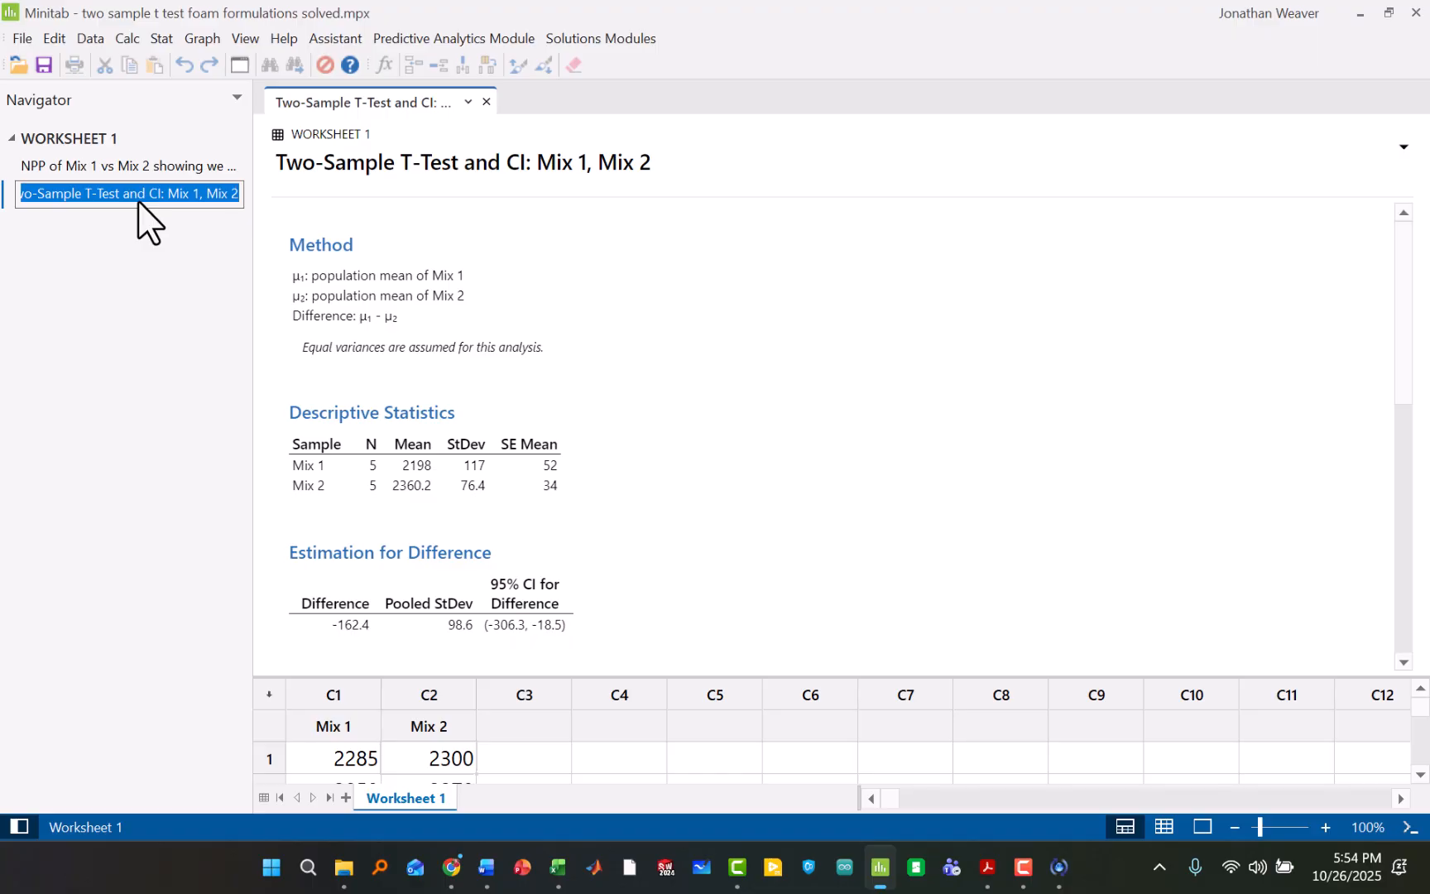
left_click(164, 247)
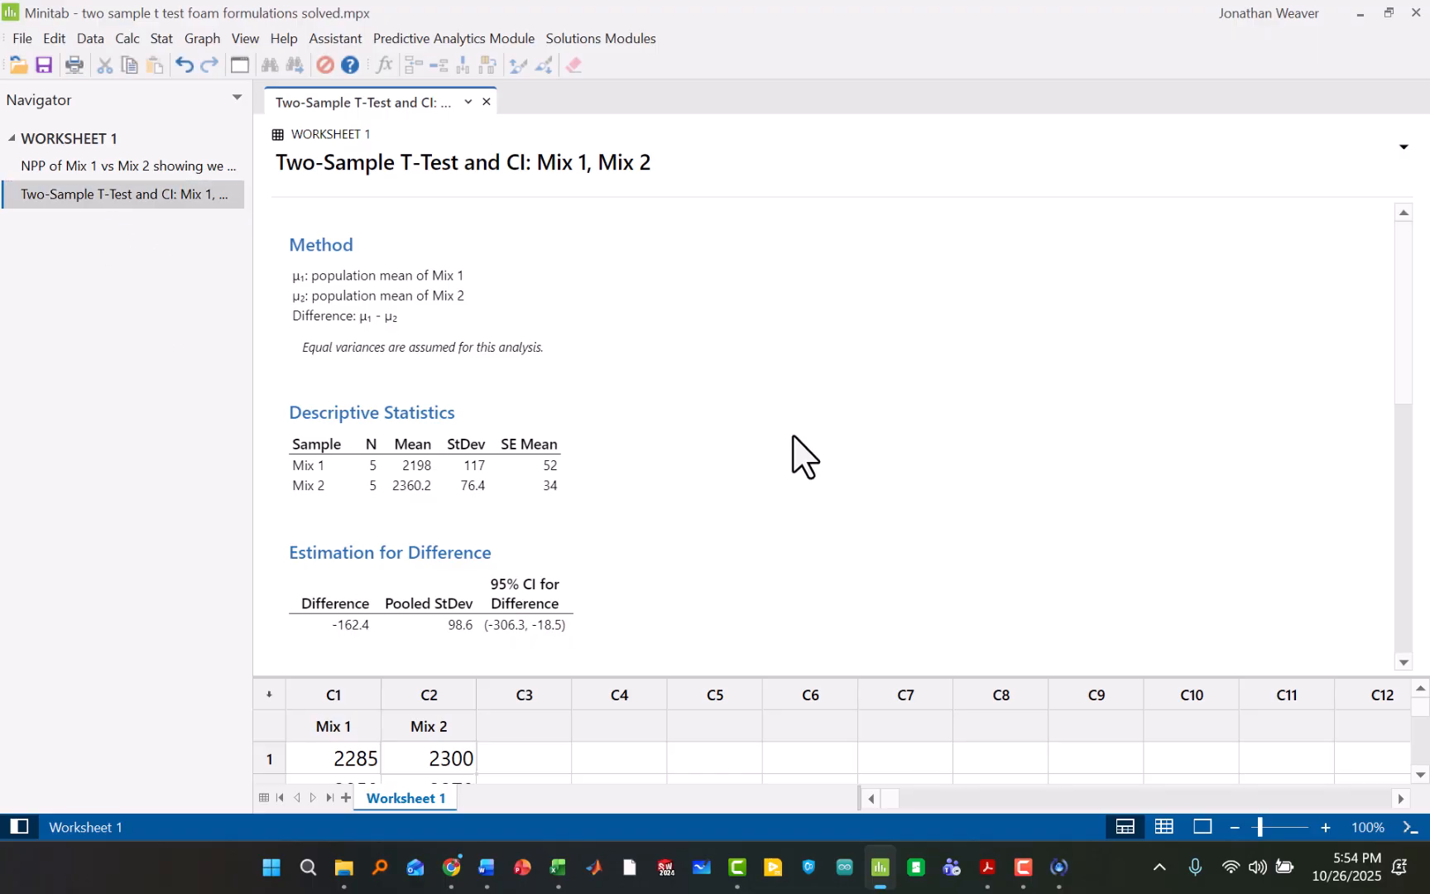
scroll(795, 455, "down", 7)
scroll(796, 464, "down", 2)
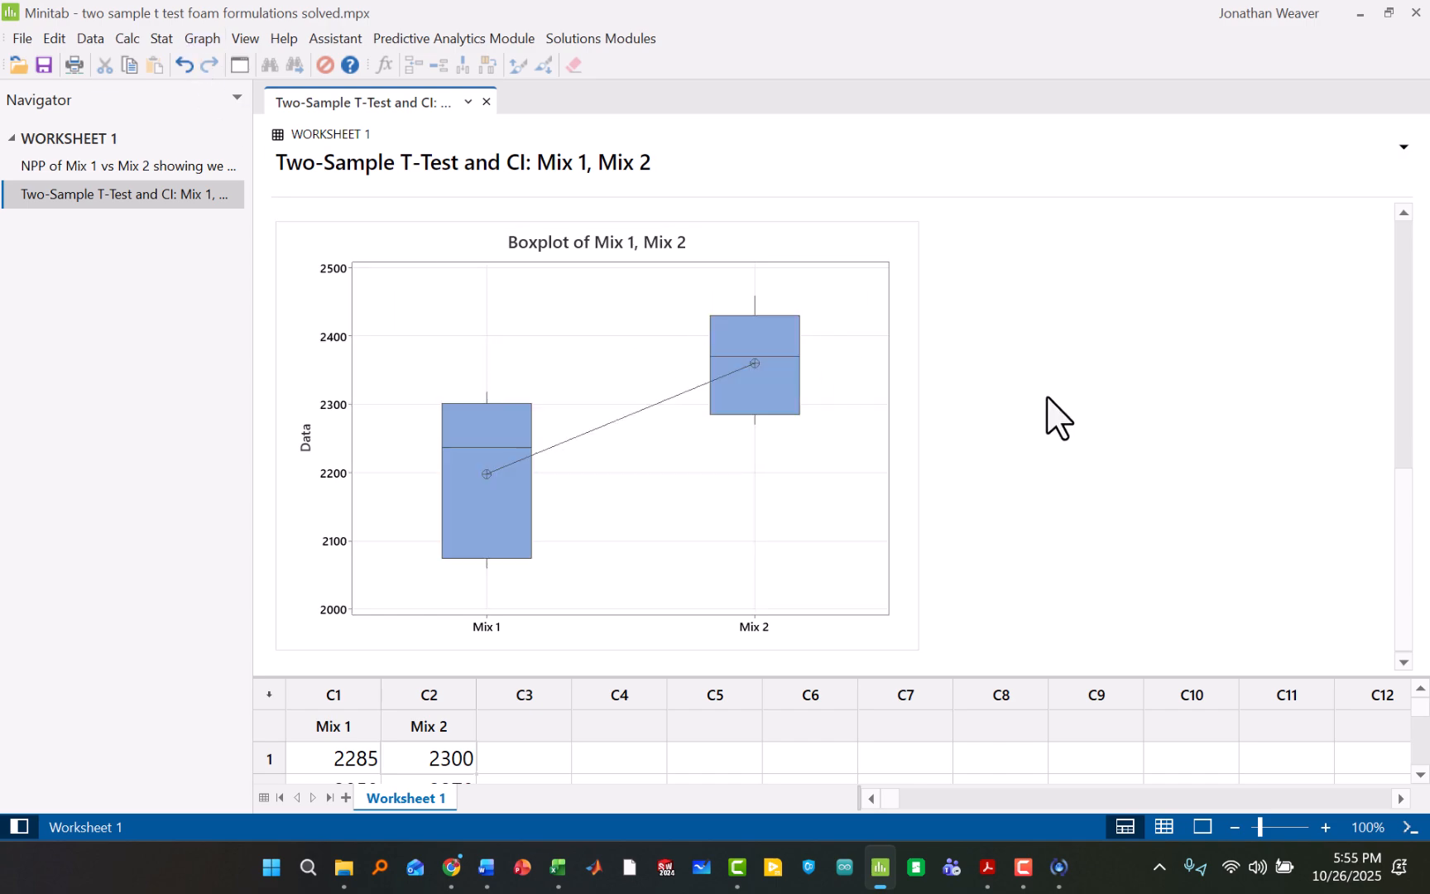
Step: Rerun the two-sample t test with the alternative hypothesis "Difference < hypothesized difference"
key("ctrl+e")
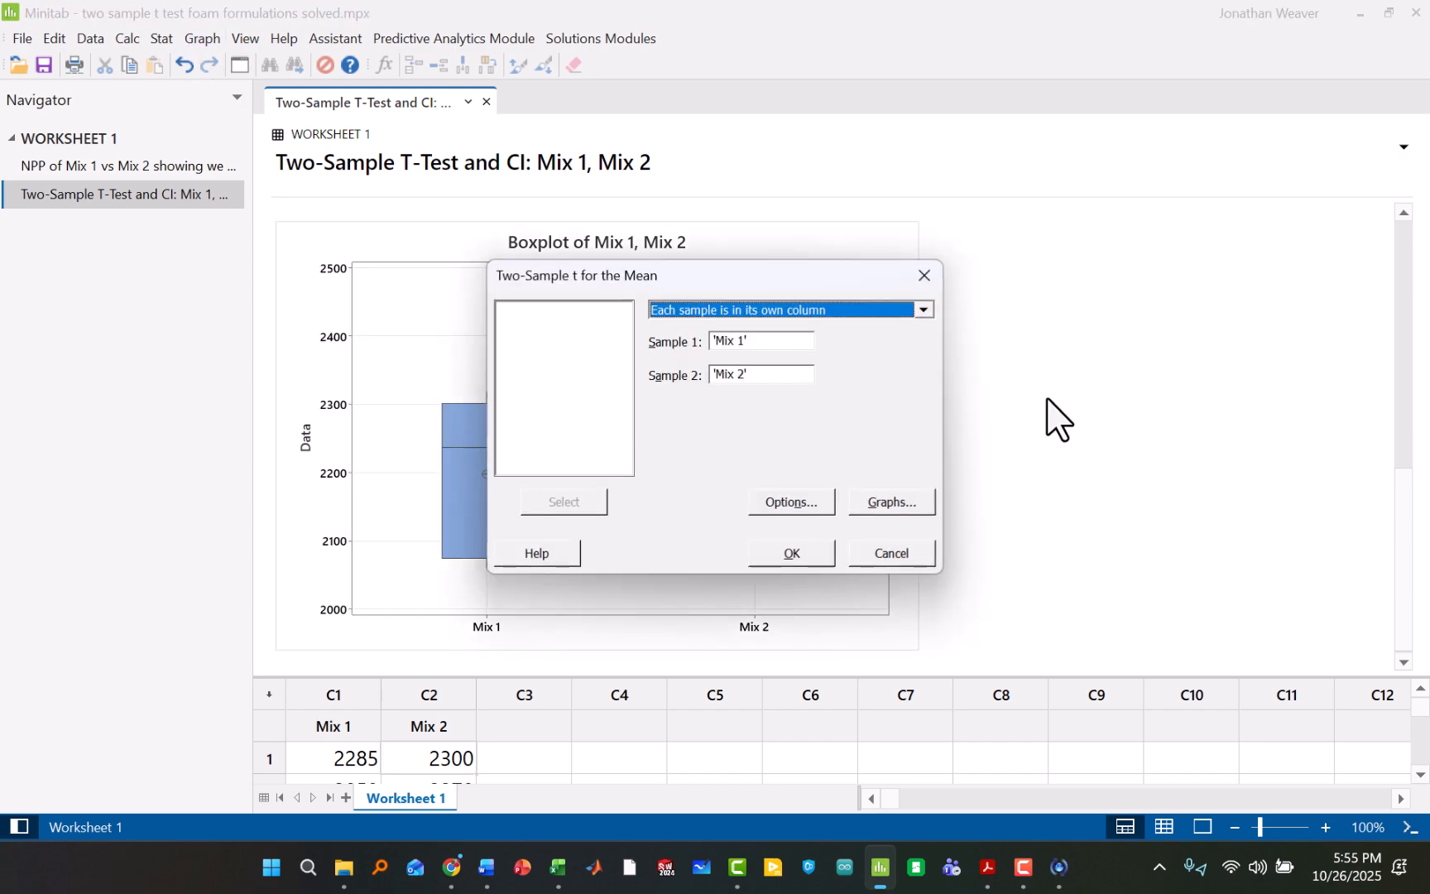
left_click(789, 508)
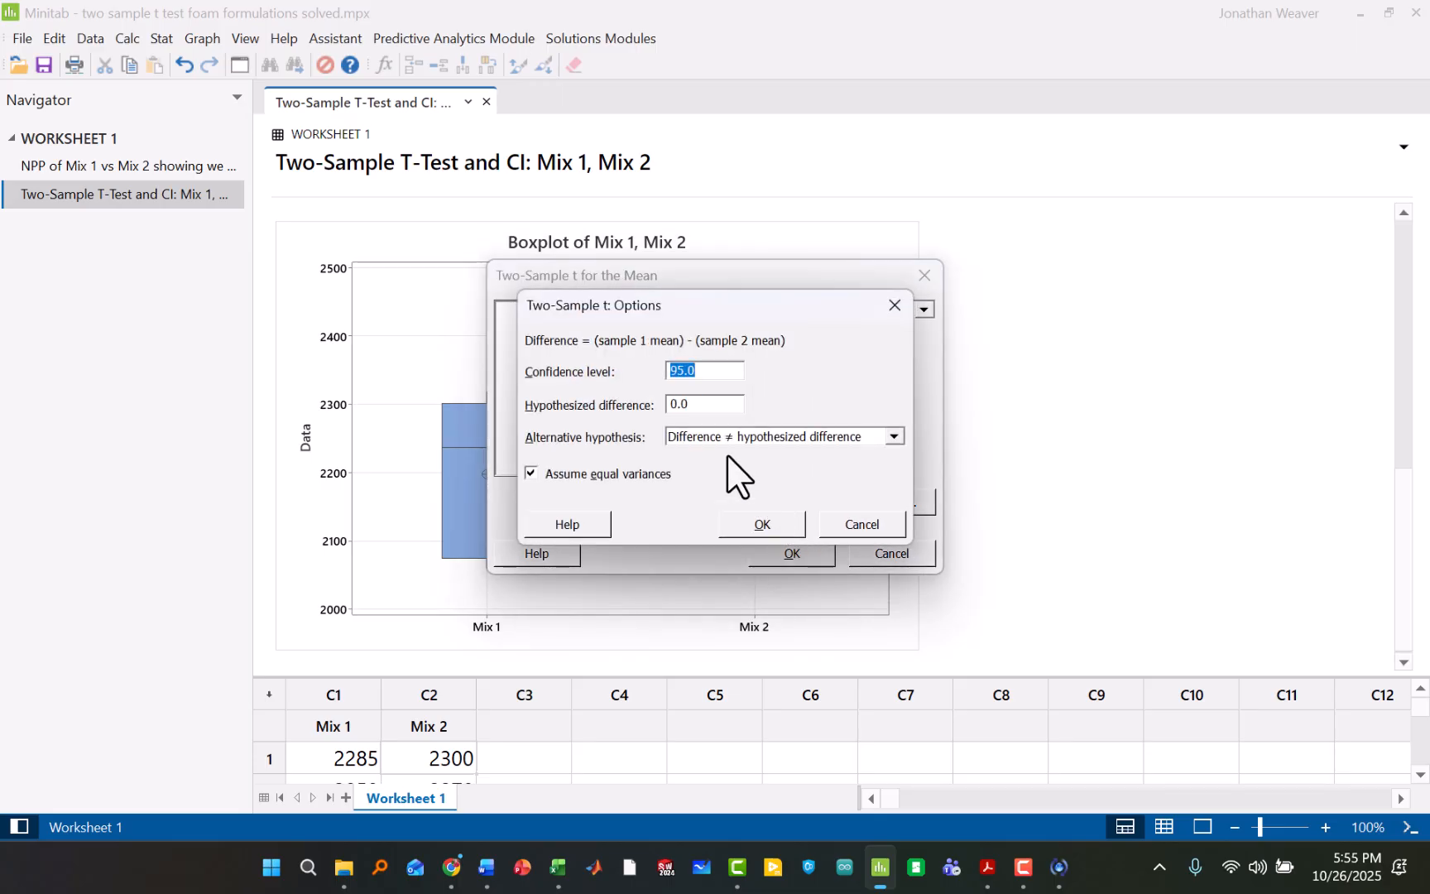
left_click(785, 434)
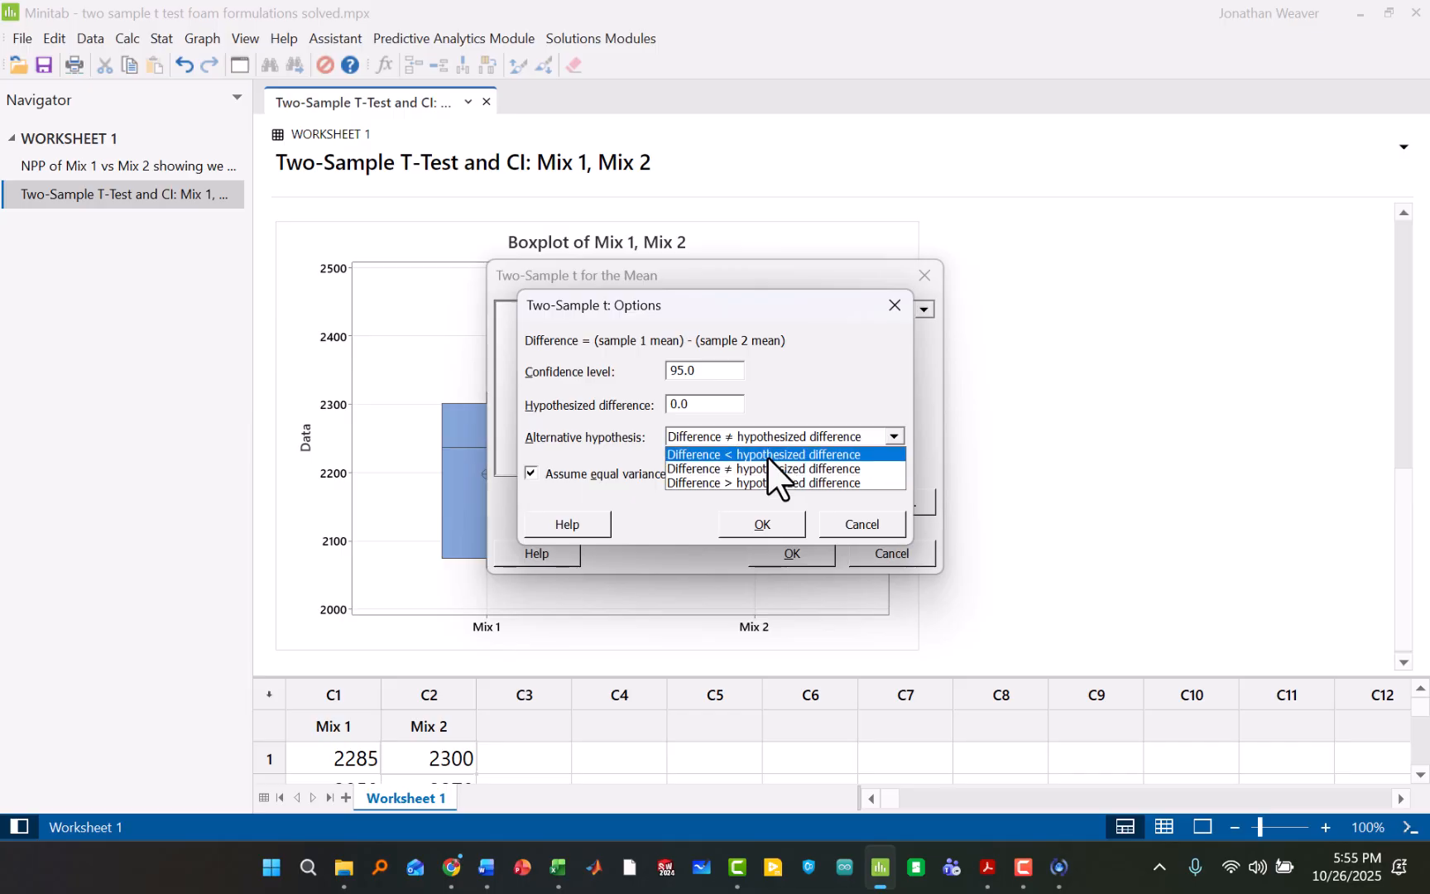
left_click(767, 455)
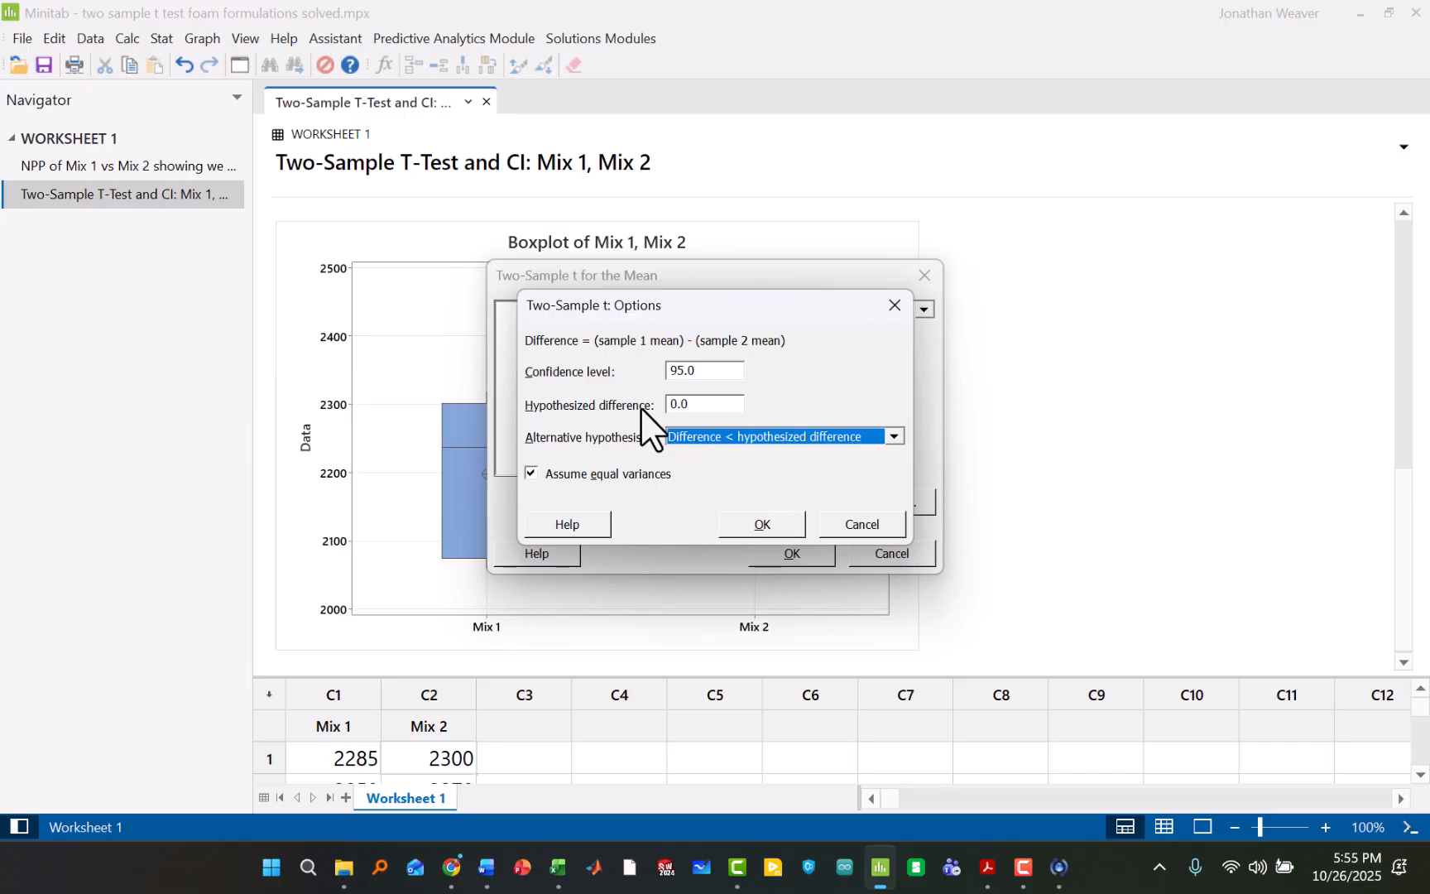
left_click(775, 518)
left_click(795, 555)
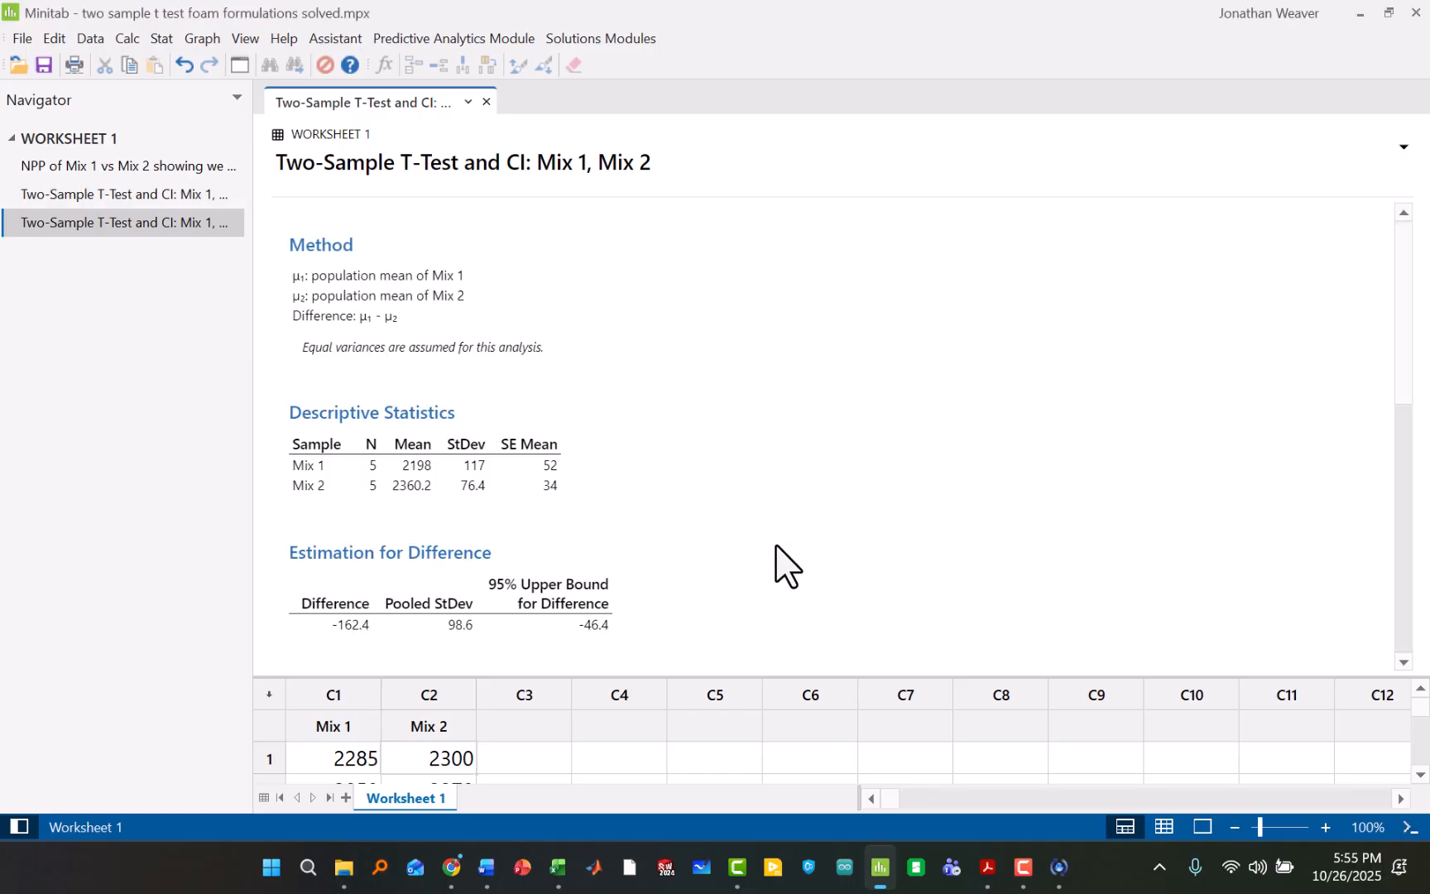
Step: Compare the one-sided t-test output with the two-sided one, examining the P-values and the difference estimates
scroll(778, 550, "down", 5)
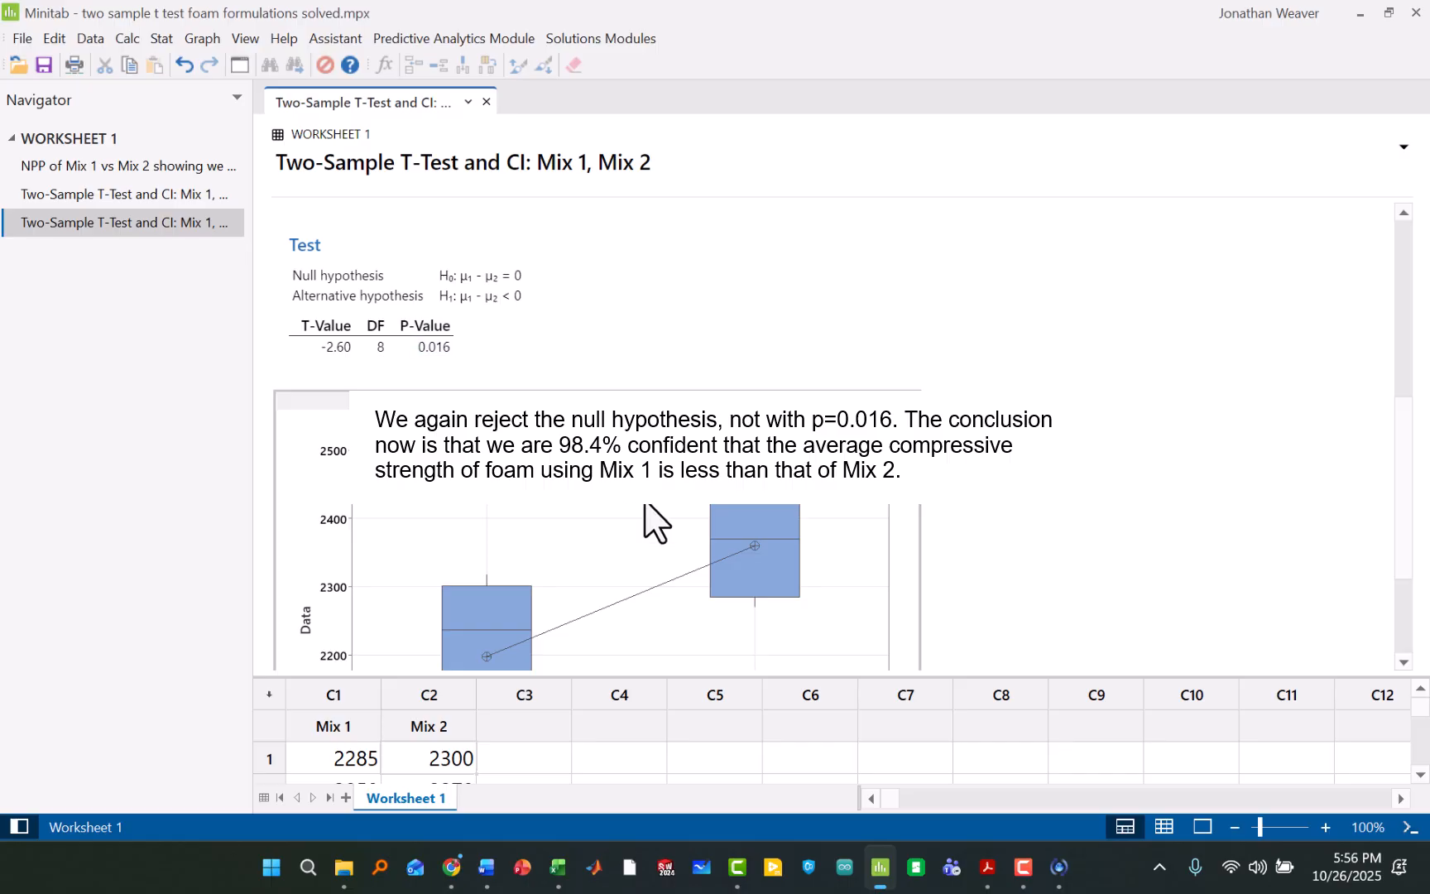
scroll(655, 517, "down", 2)
scroll(654, 522, "up", 6)
scroll(653, 520, "up", 3)
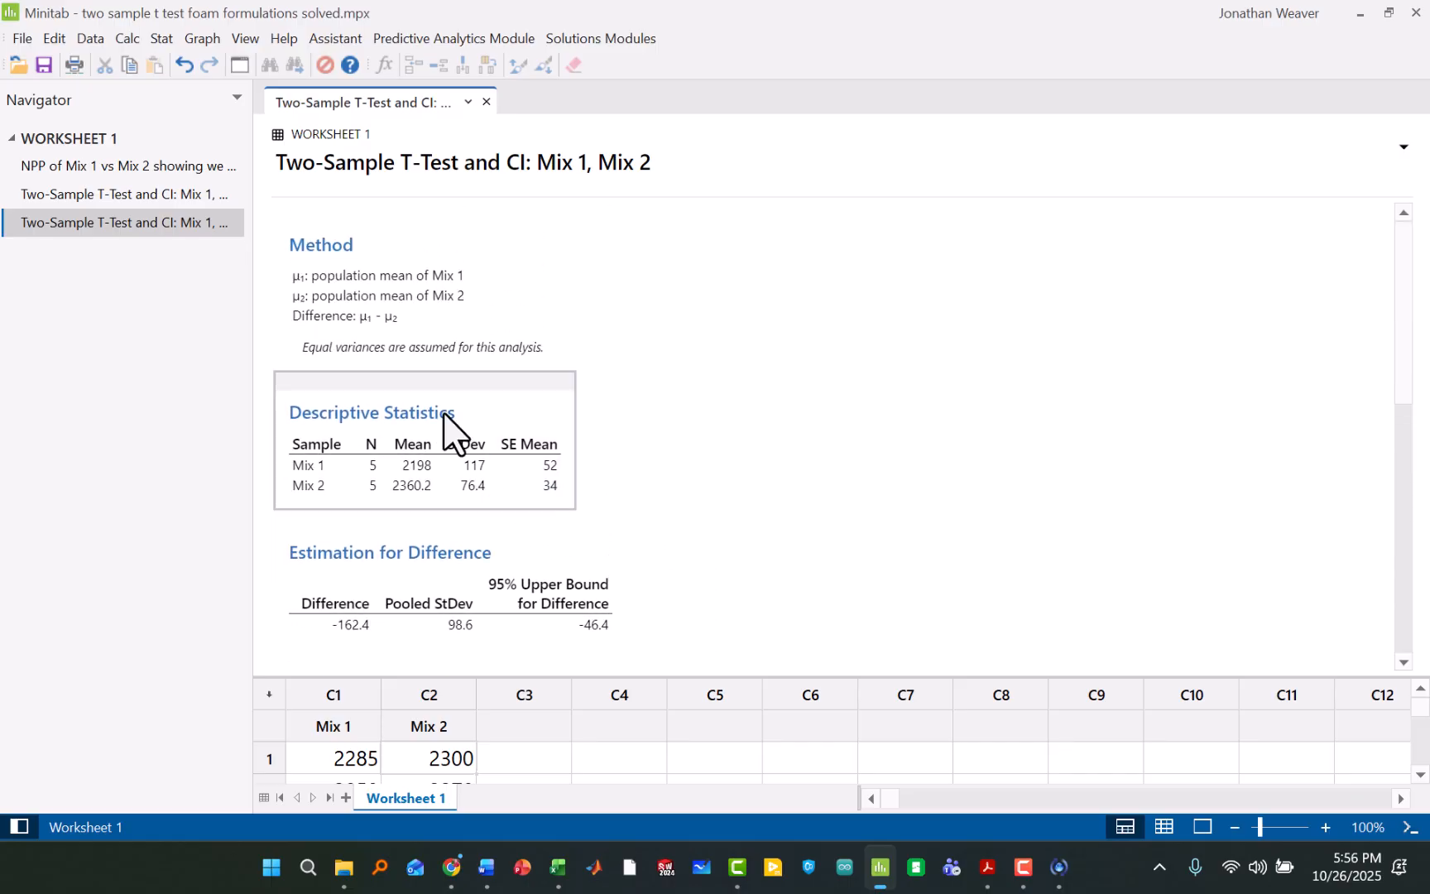
left_click(83, 195)
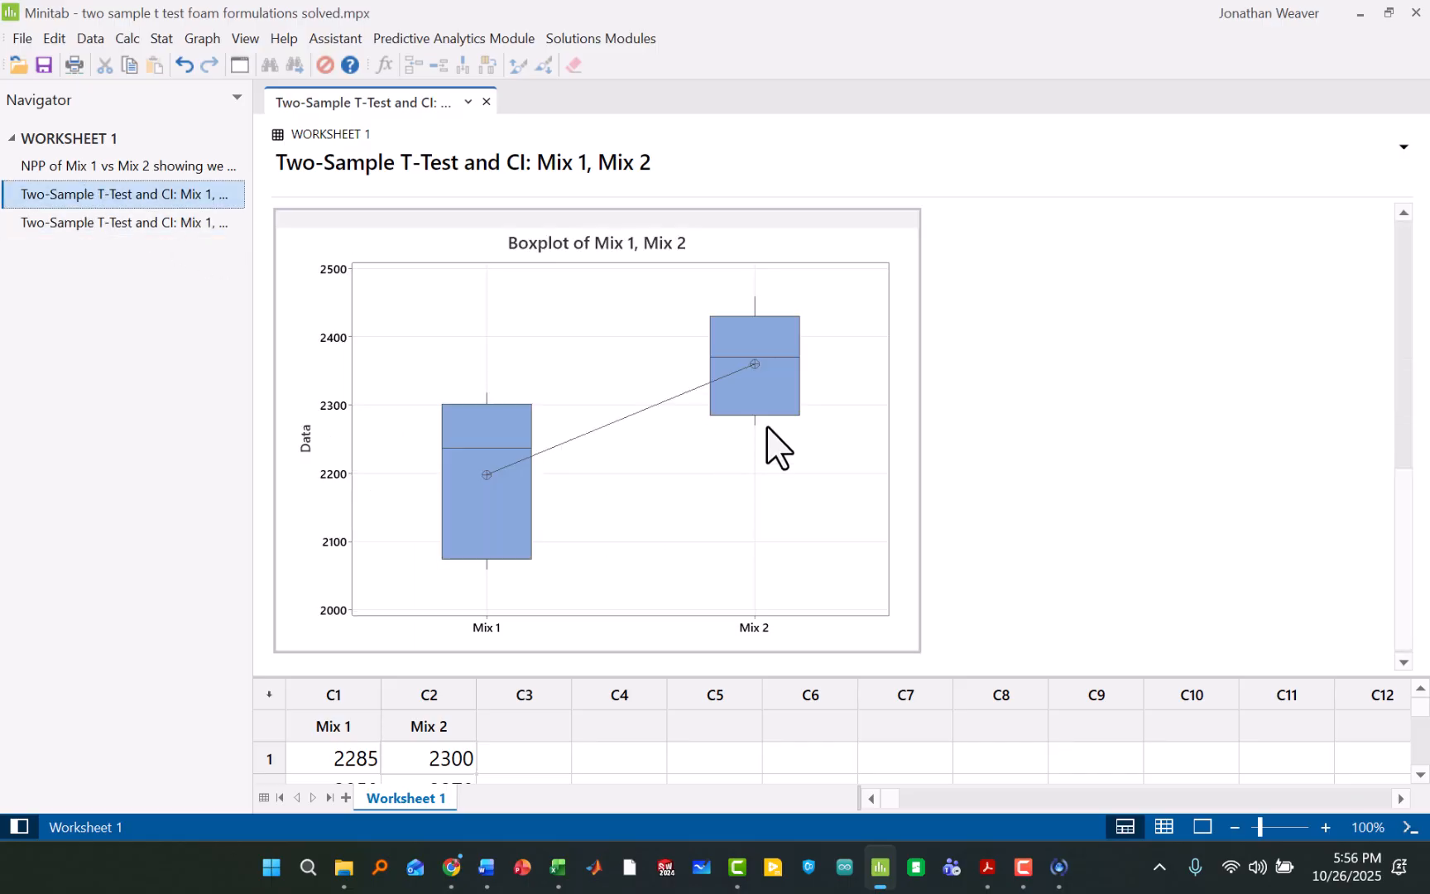
scroll(745, 455, "up", 6)
scroll(758, 471, "down", 3)
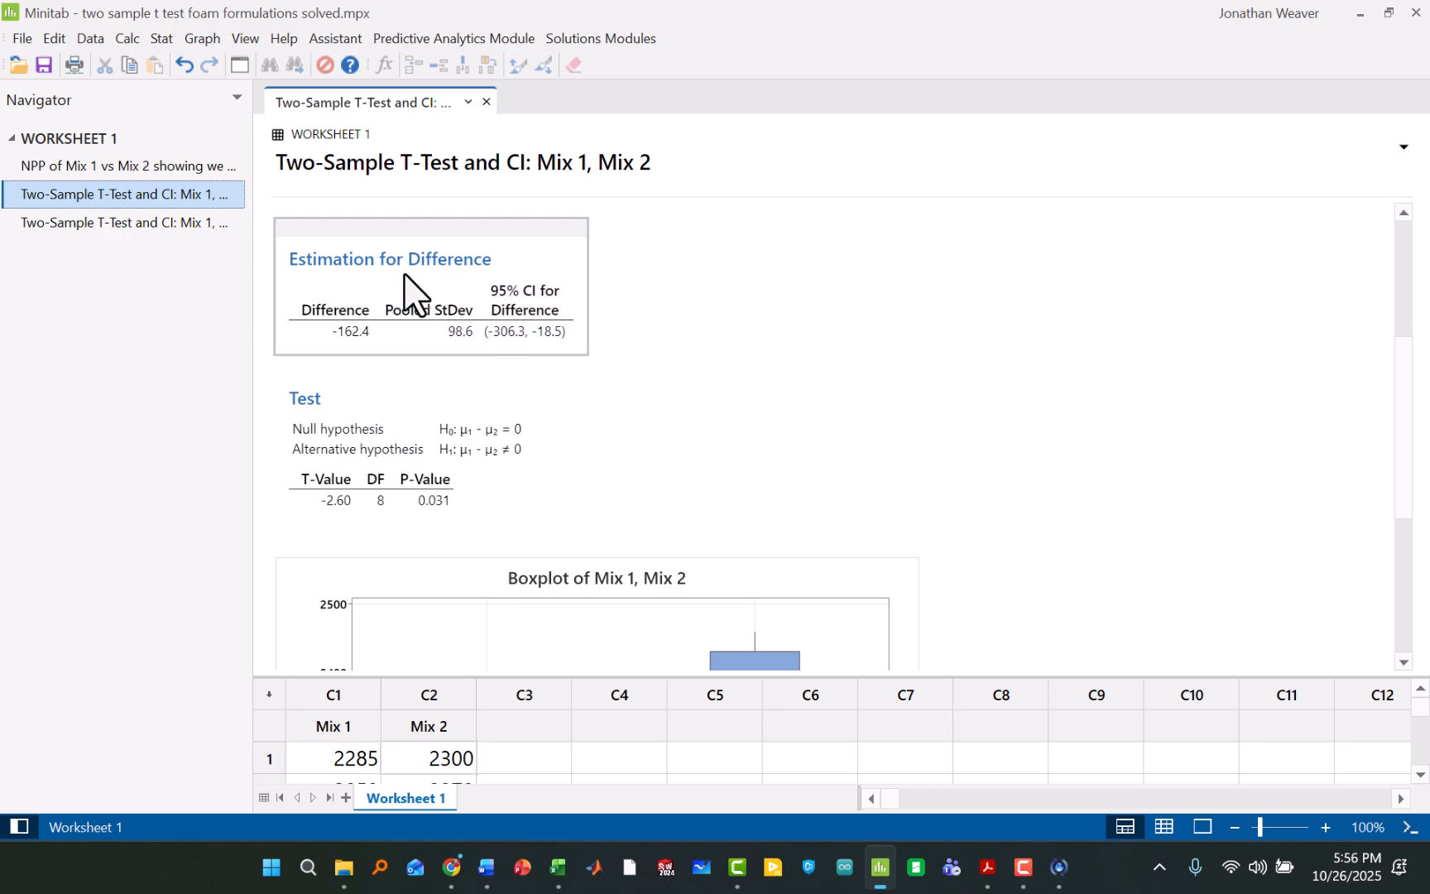
Step: Set the P-Value in the one-sided t-test output to 4 decimal places
left_click(121, 229)
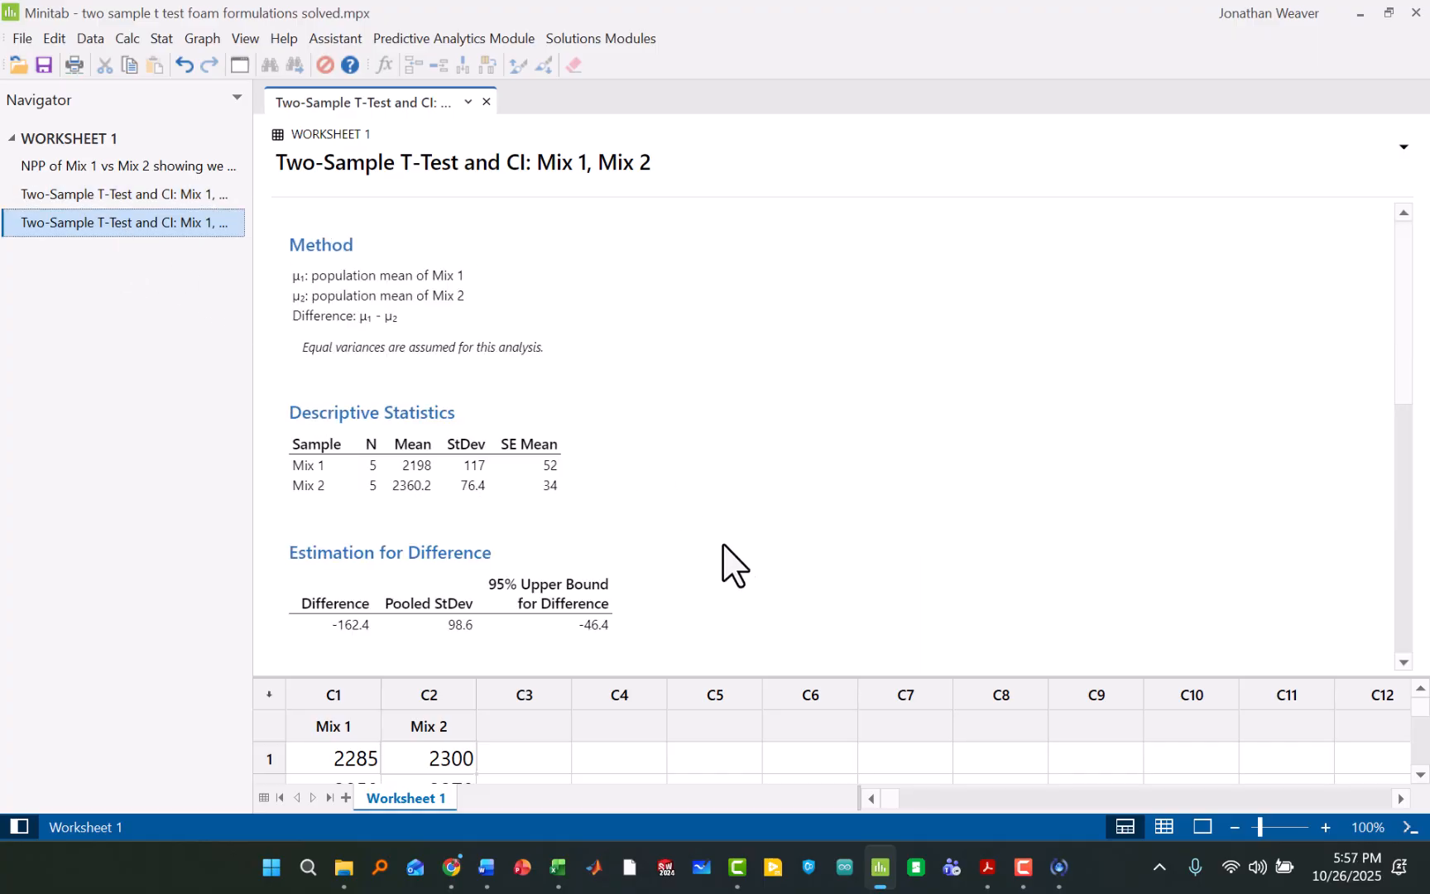
scroll(638, 596, "down", 5)
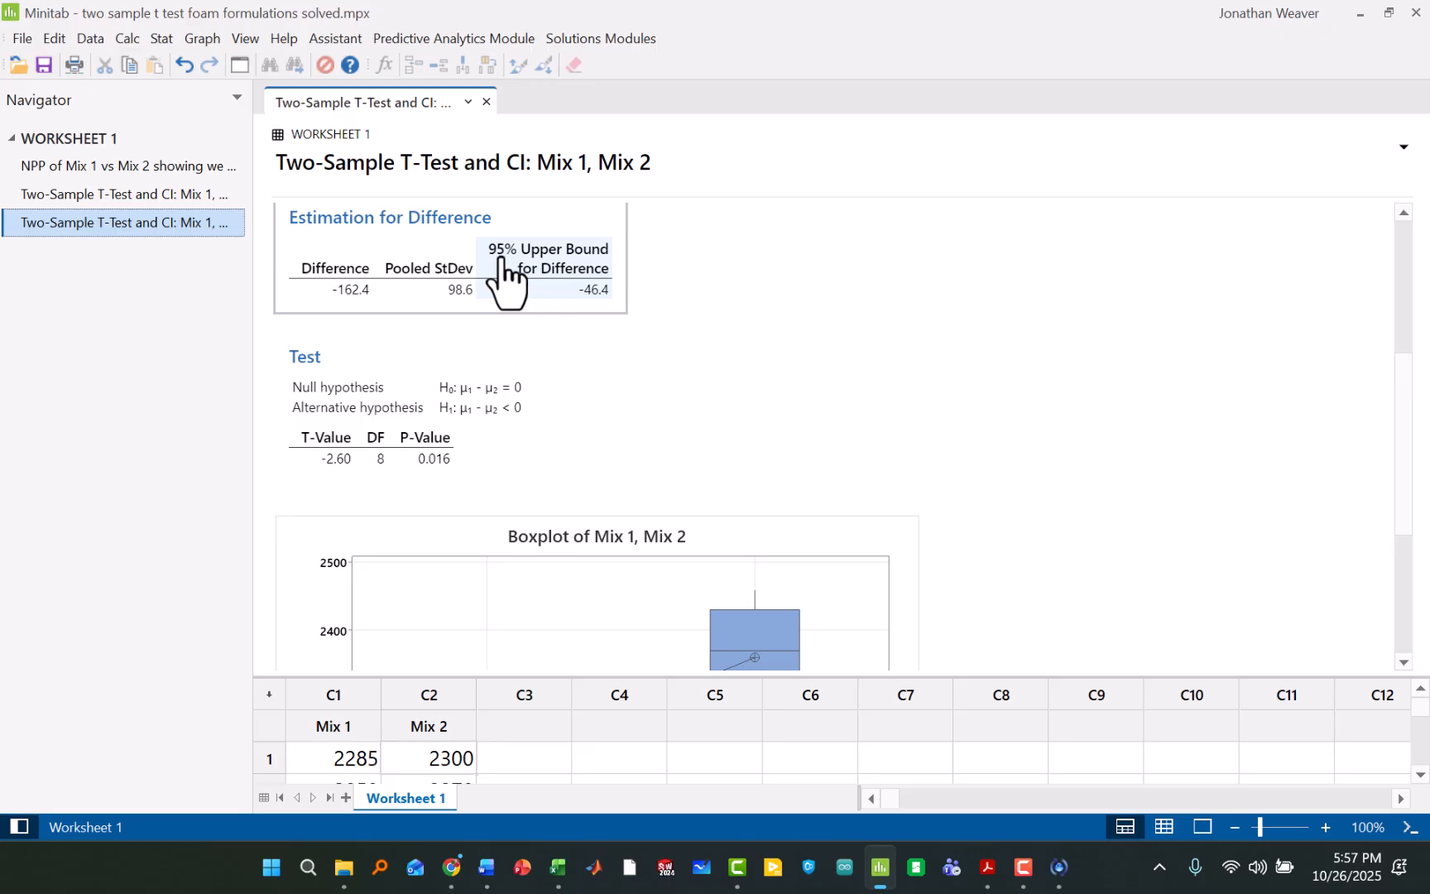
right_click(431, 463)
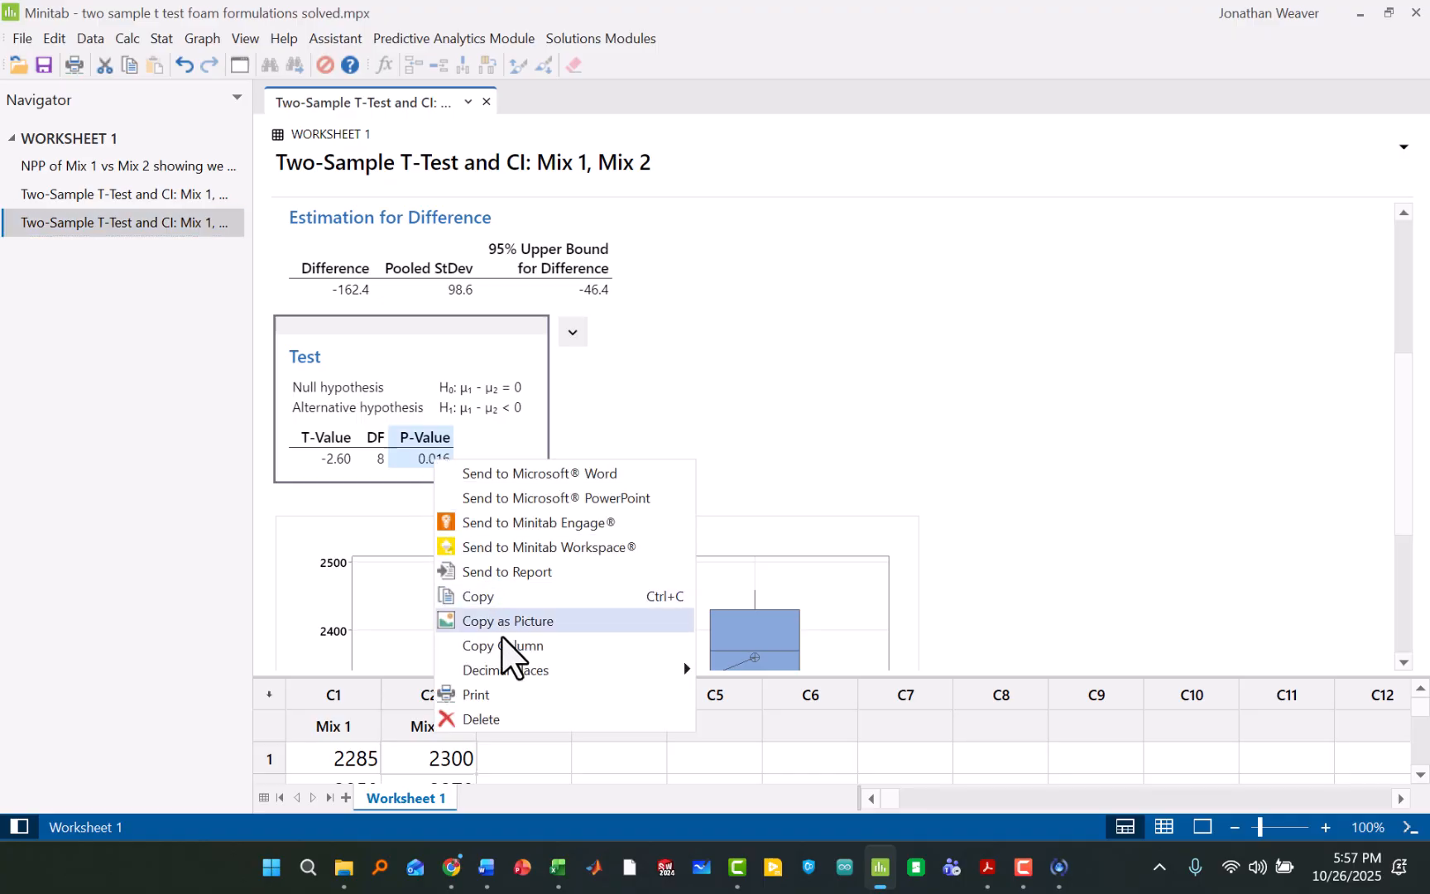
mouse_move(501, 666)
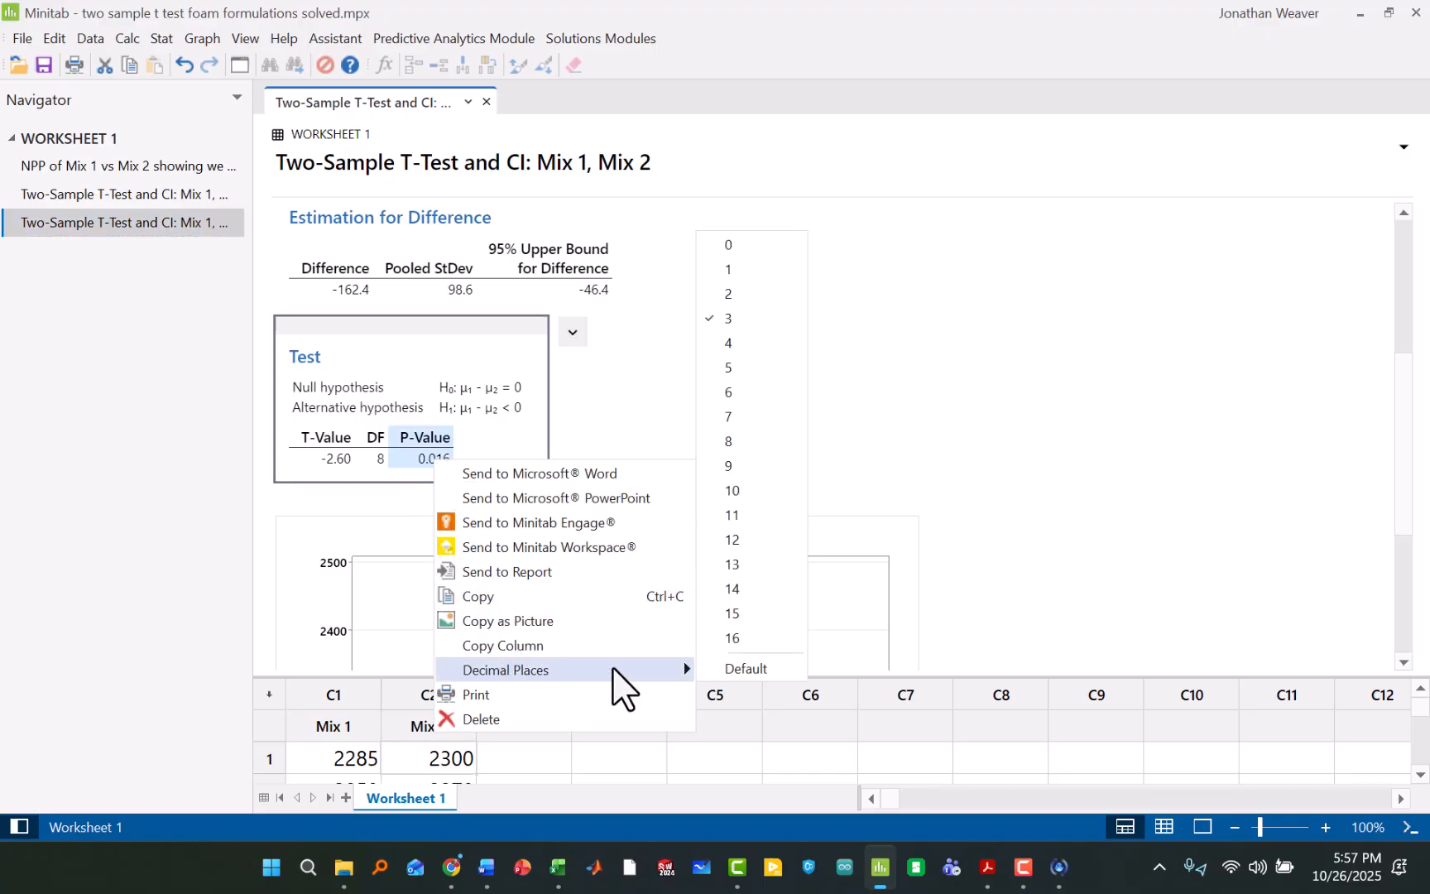
left_click(749, 343)
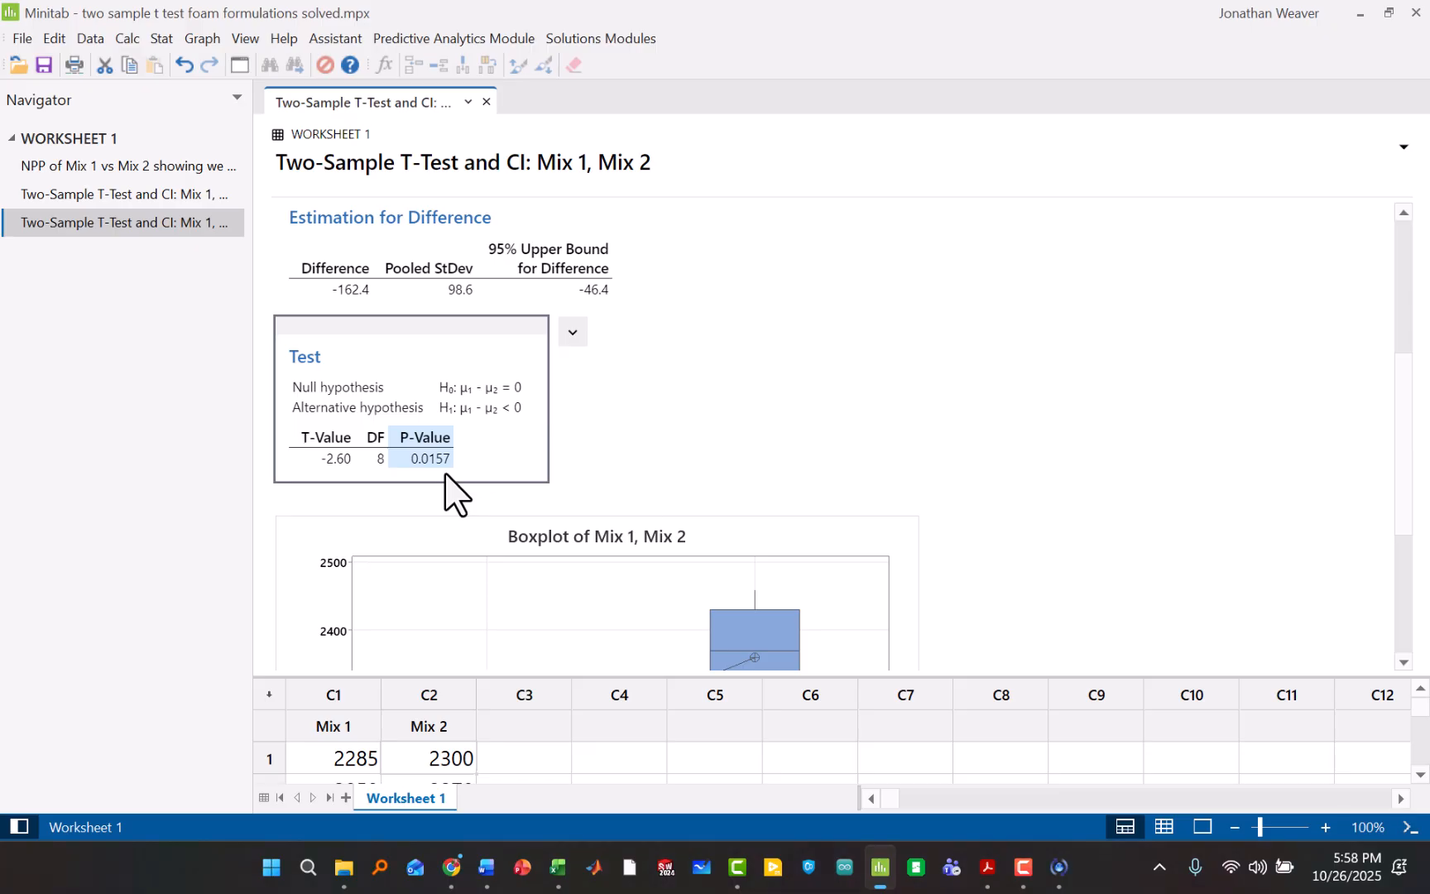
left_click(644, 315)
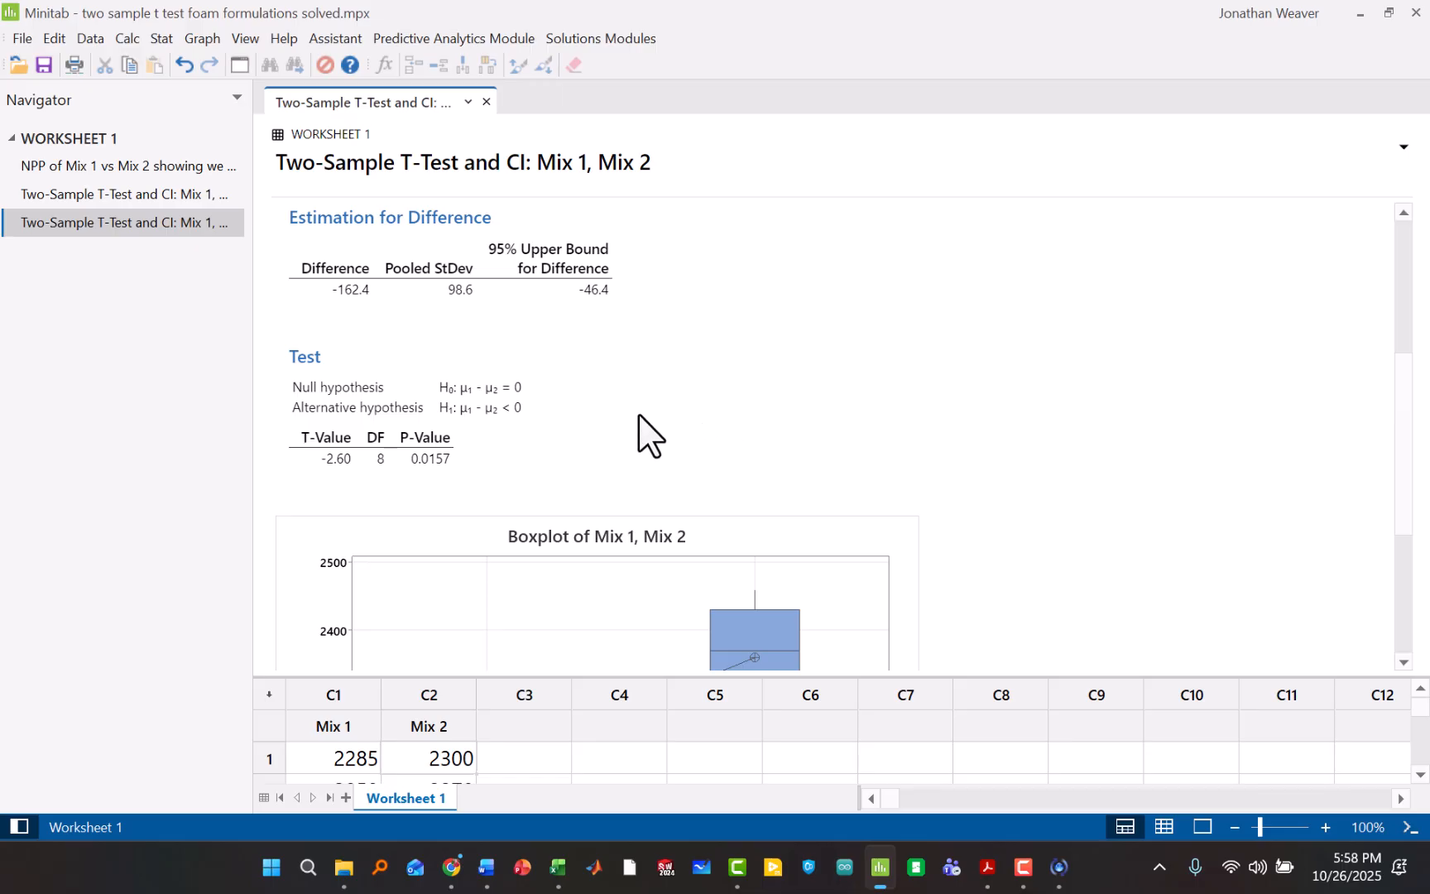
Step: Rerun the one-sided two-sample t test with a confidence level of 98.43
key("ctrl+e")
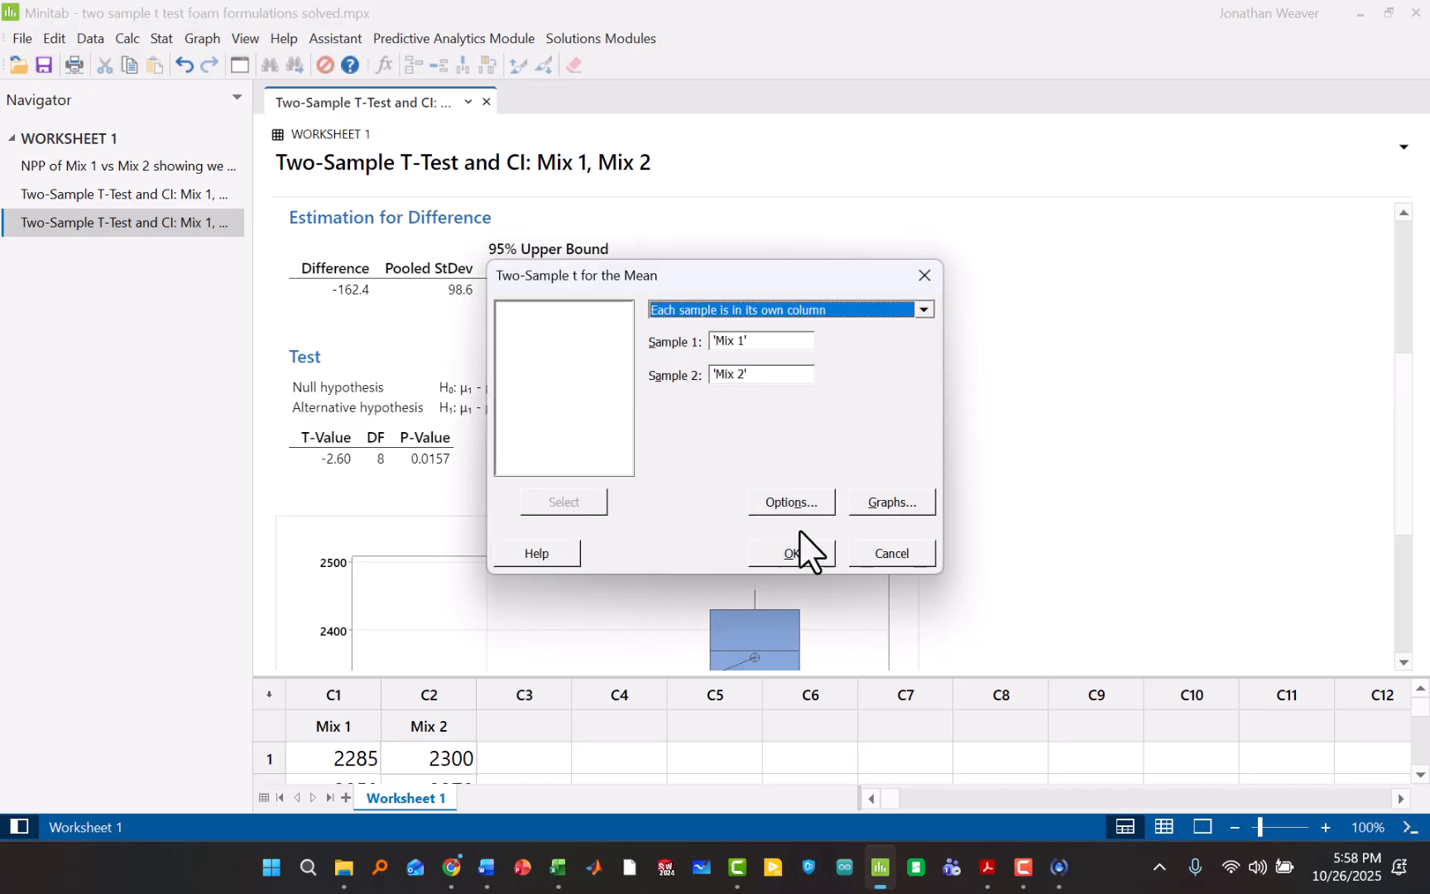
left_click(791, 502)
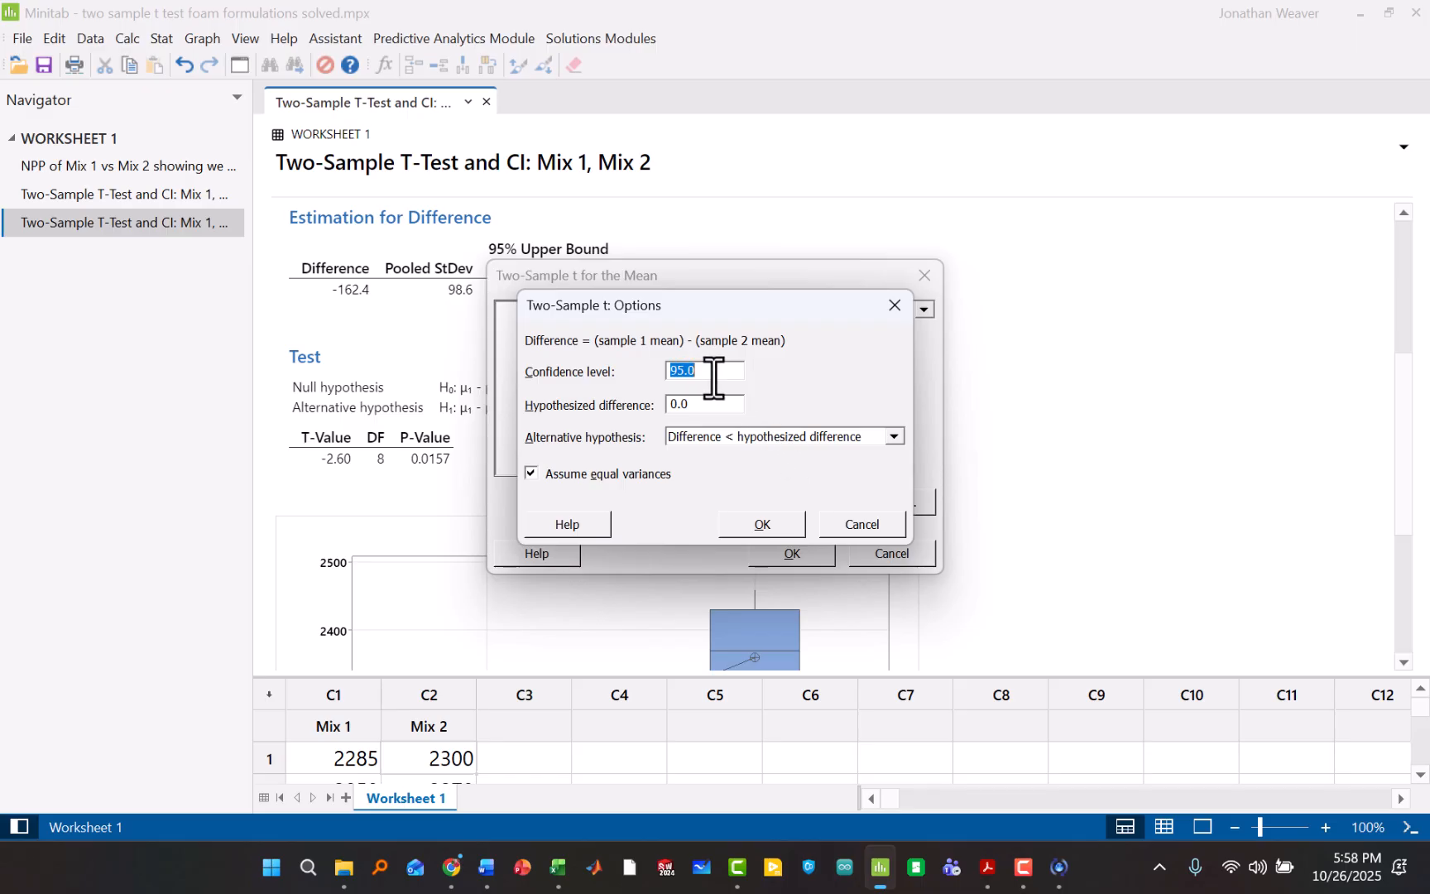
type("98.43")
left_click(778, 528)
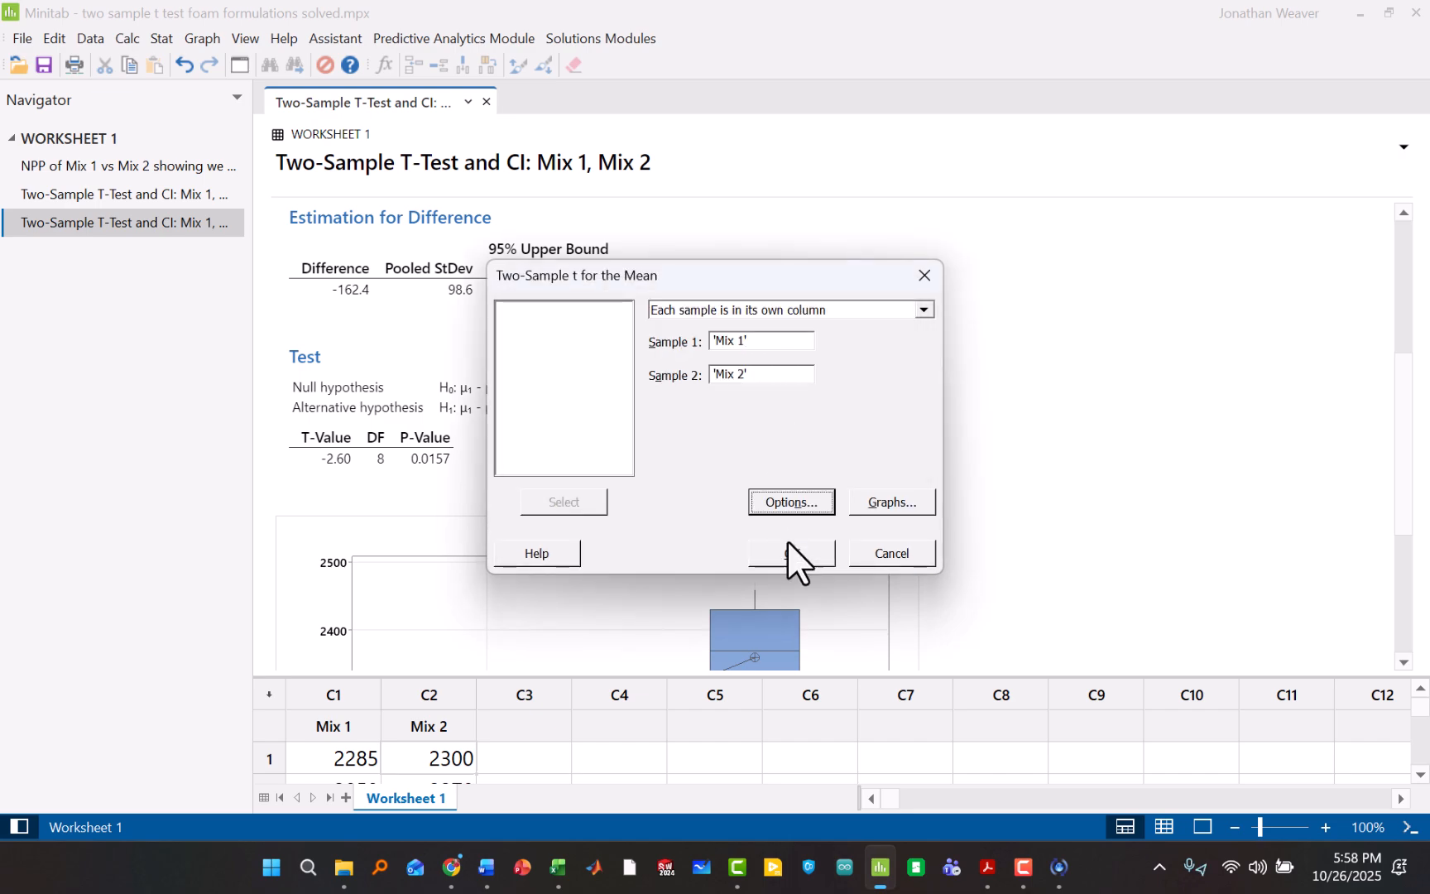
left_click(795, 553)
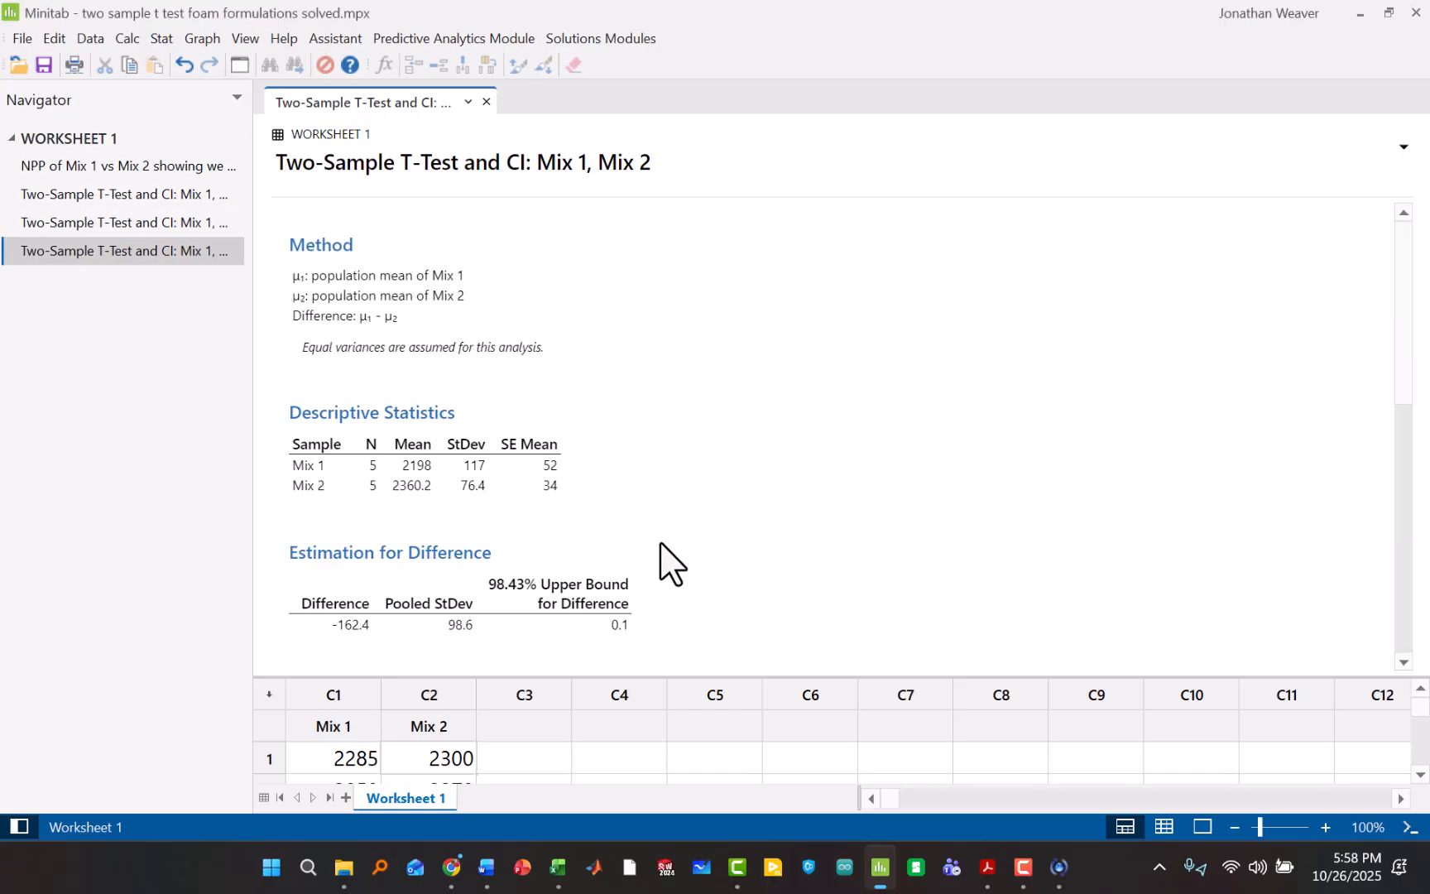
Step: Review the upper bound and test results of the 98.43% run, and return to the boxplot in the two-sided t-test output
scroll(672, 563, "down", 4)
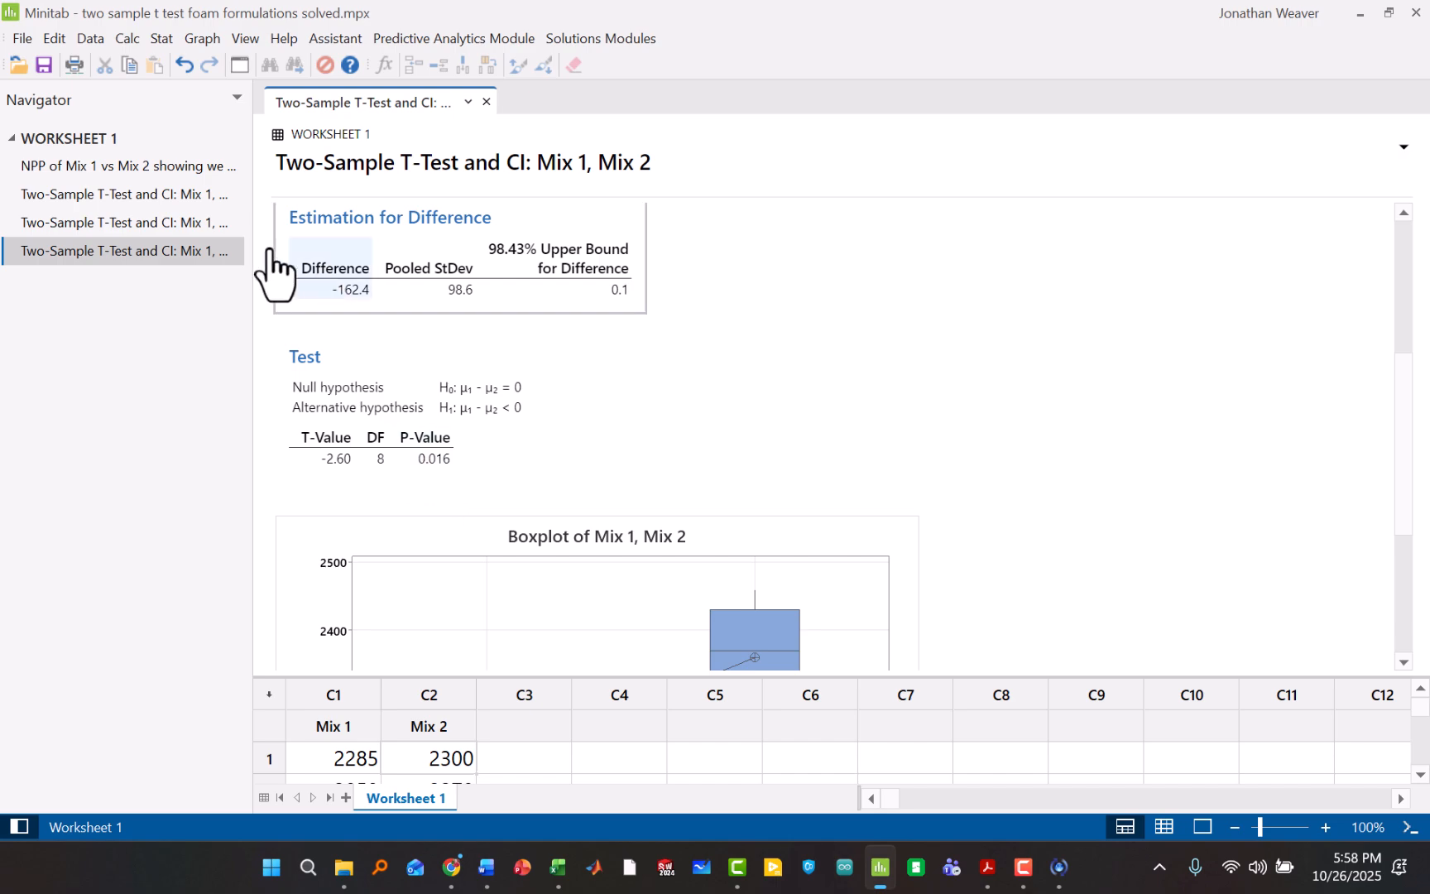
left_click(135, 194)
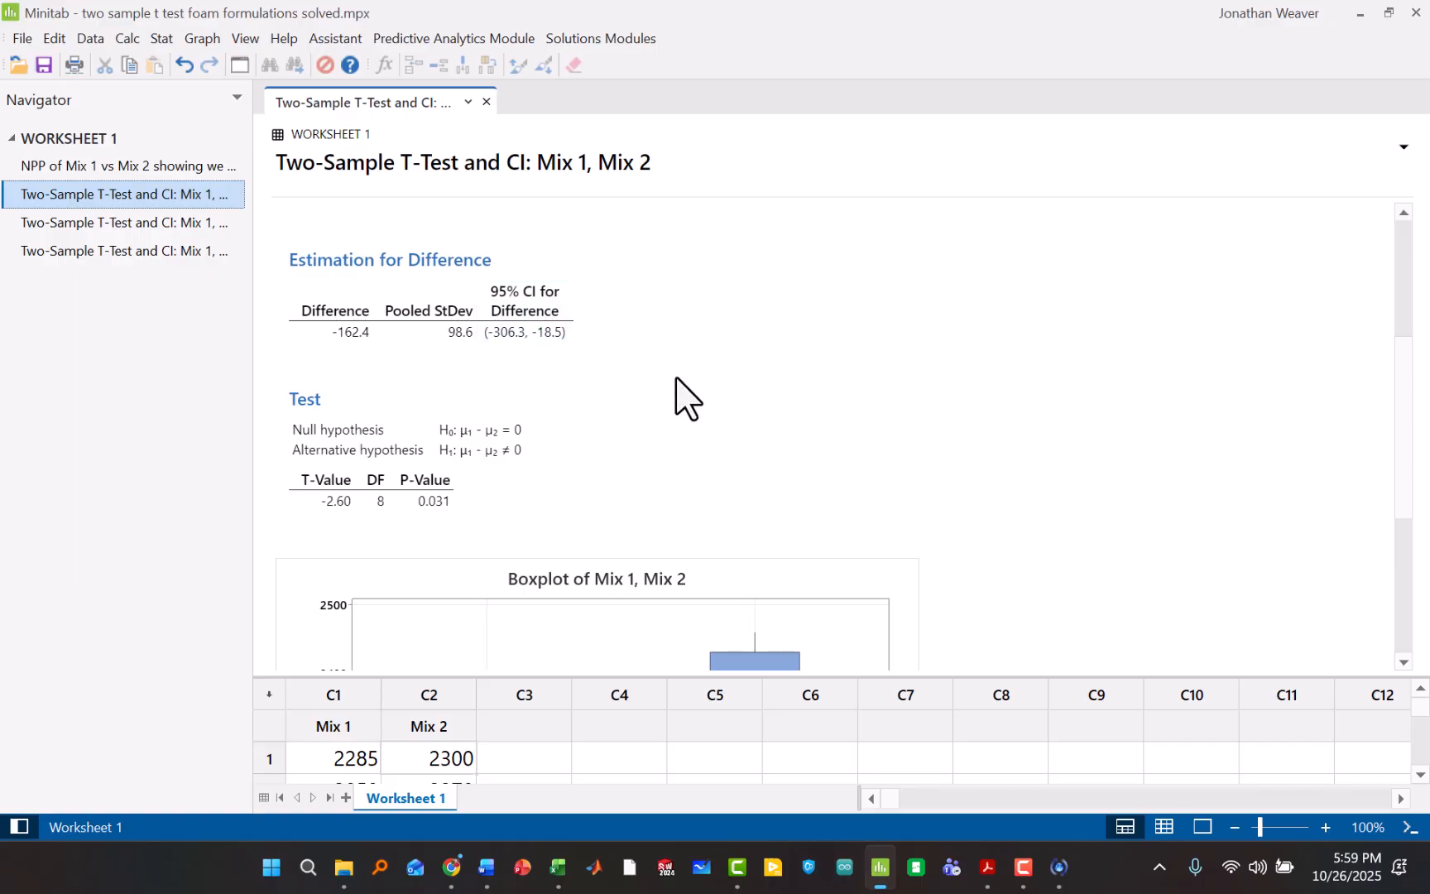
scroll(686, 397, "down", 4)
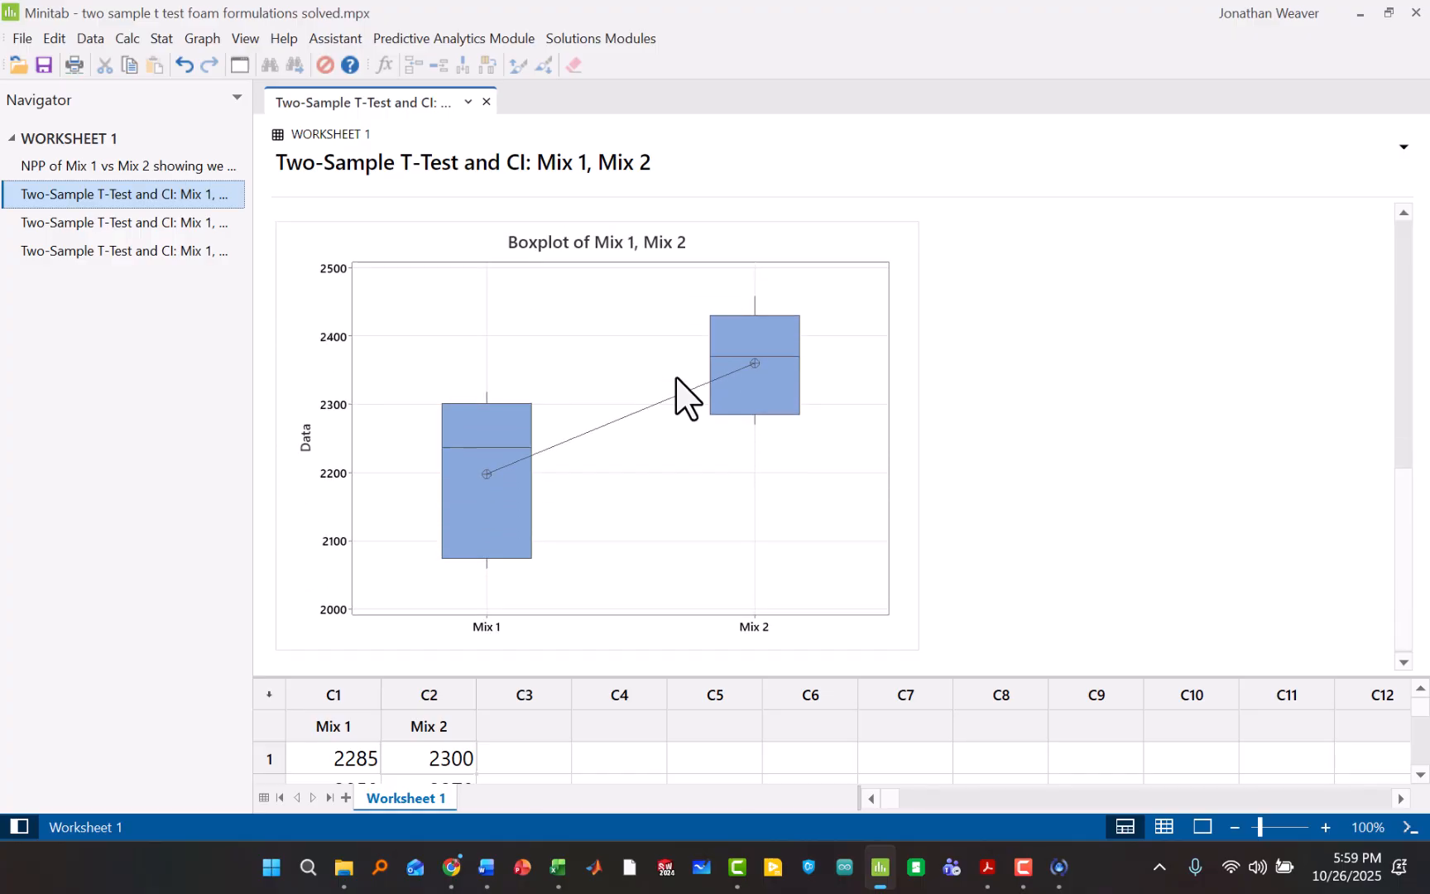